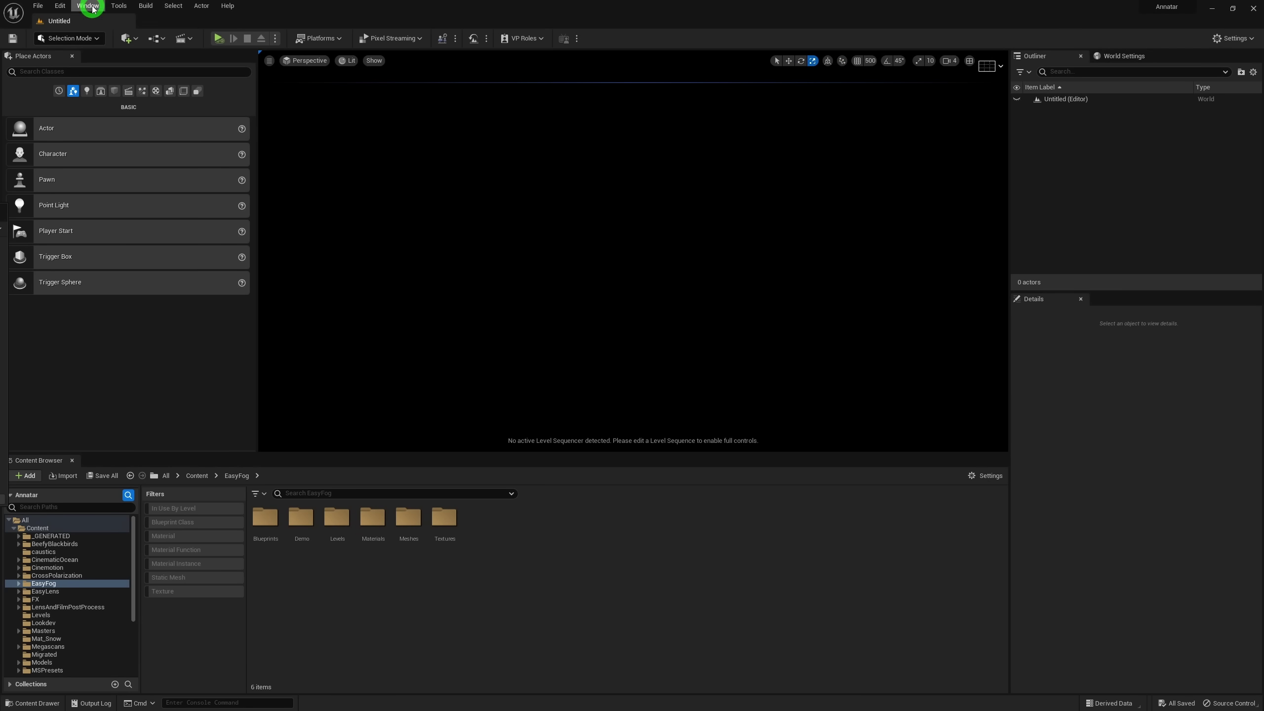
- Create sky light, directional light, sky atmosphere, volumetric cloud and height fog via Environment Light Mixer, then angle the sun for sunset
{"action": "left_click", "coordinate": [89, 6]}
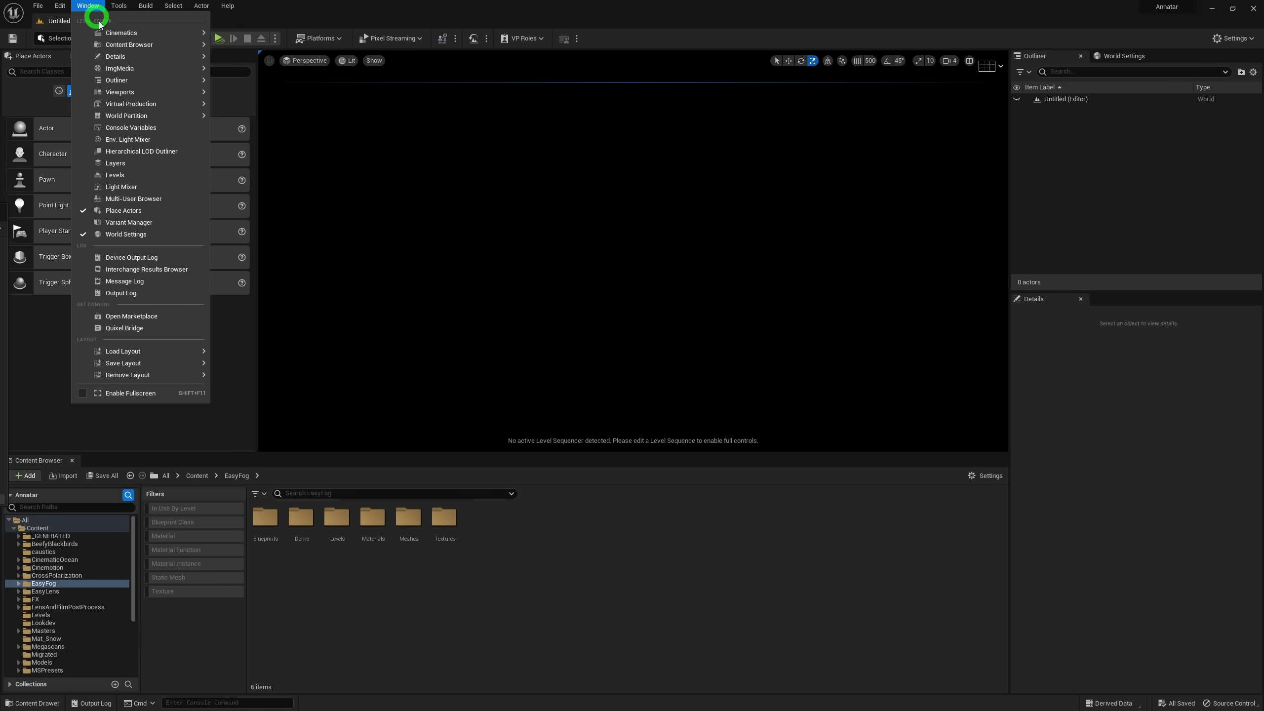
{"action": "left_click", "coordinate": [136, 139]}
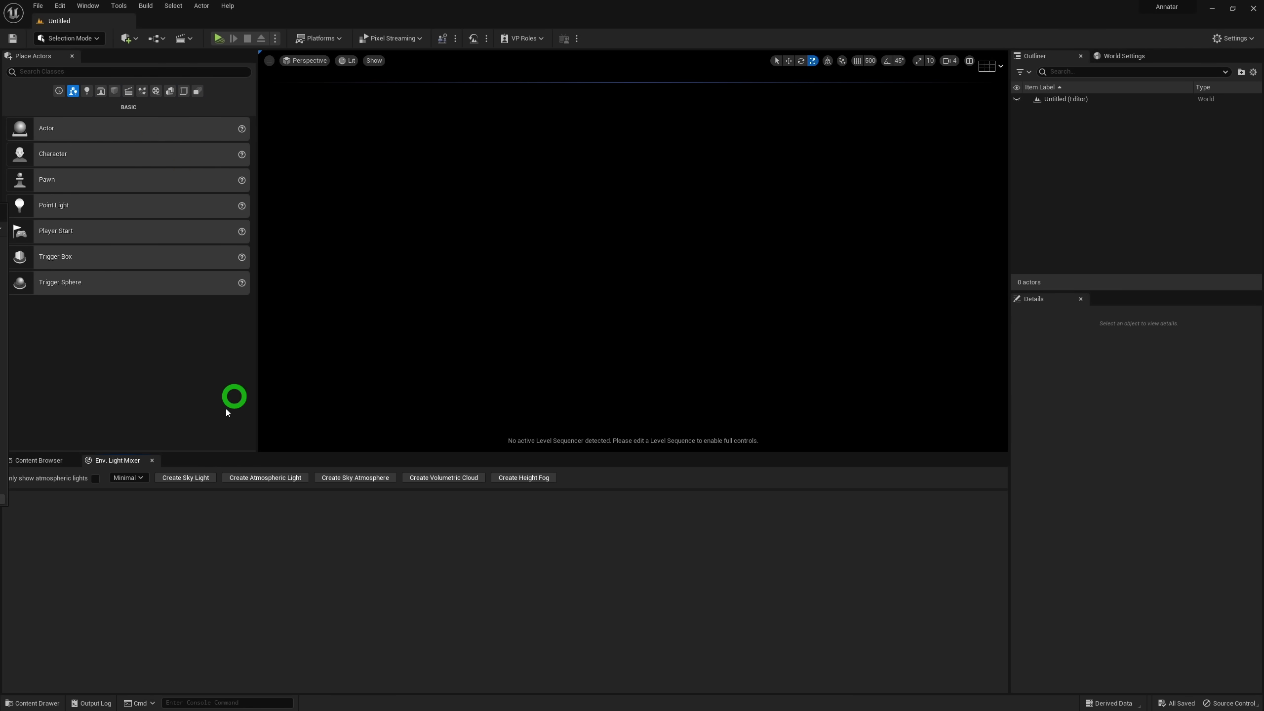
{"action": "left_click", "coordinate": [191, 478]}
{"action": "left_click", "coordinate": [190, 478]}
{"action": "left_click", "coordinate": [190, 478]}
{"action": "left_click", "coordinate": [191, 478]}
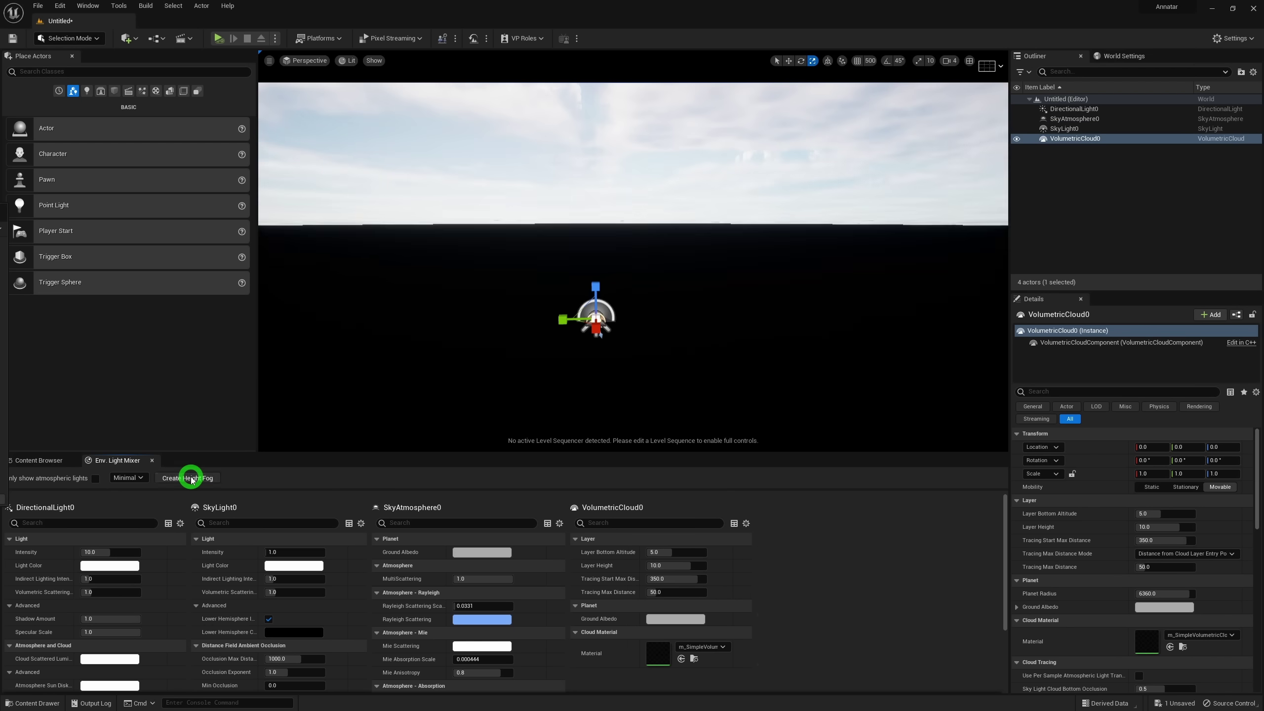
{"action": "left_click", "coordinate": [191, 478]}
{"action": "key", "text": "ctrl+l"}
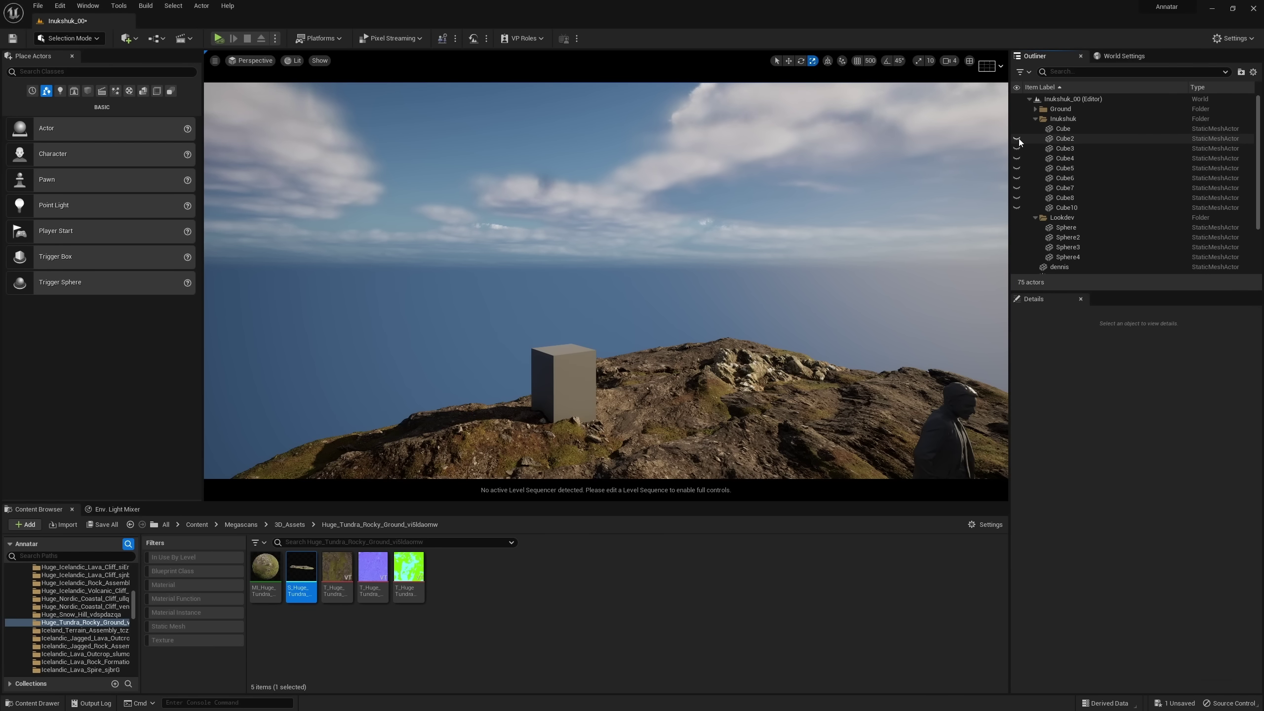
- Unhide Cube2 and Cube3 in the Outliner and pull the view back from the inukshuk
{"action": "left_click", "coordinate": [1018, 138]}
{"action": "left_click", "coordinate": [1017, 149]}
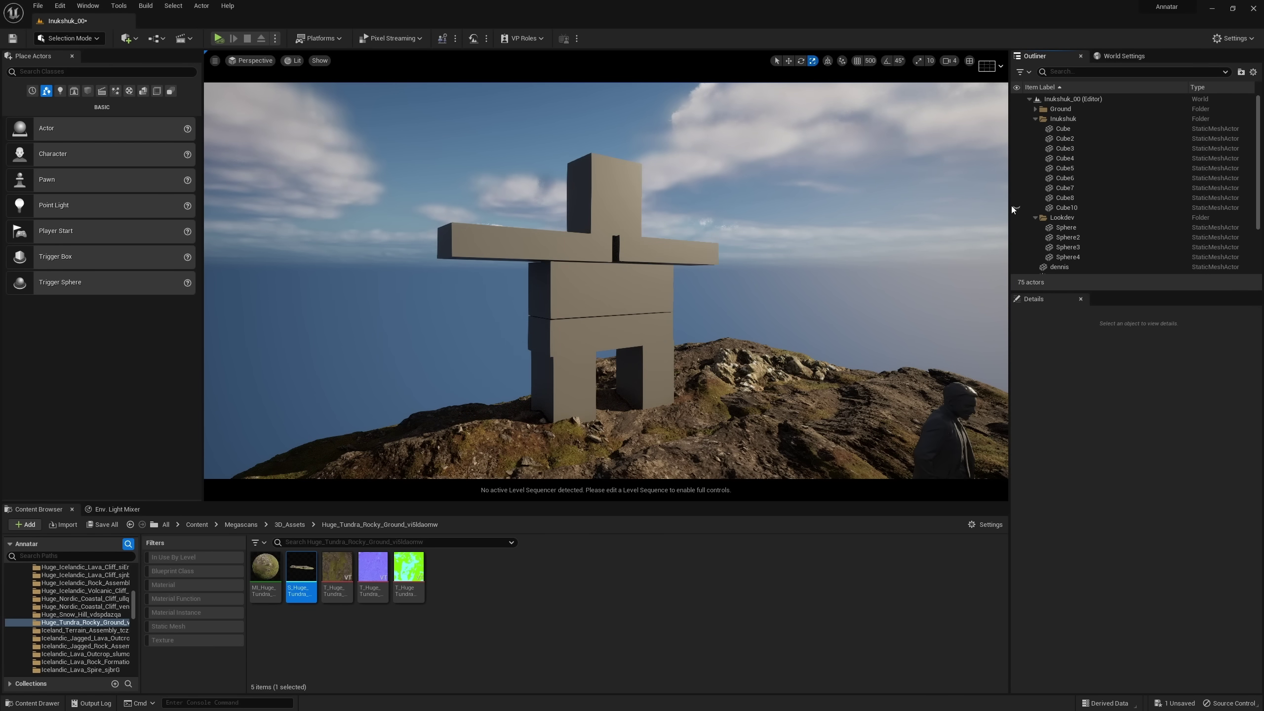
{"action": "right_click_drag", "start_coordinate": [736, 263], "coordinate": [726, 264]}
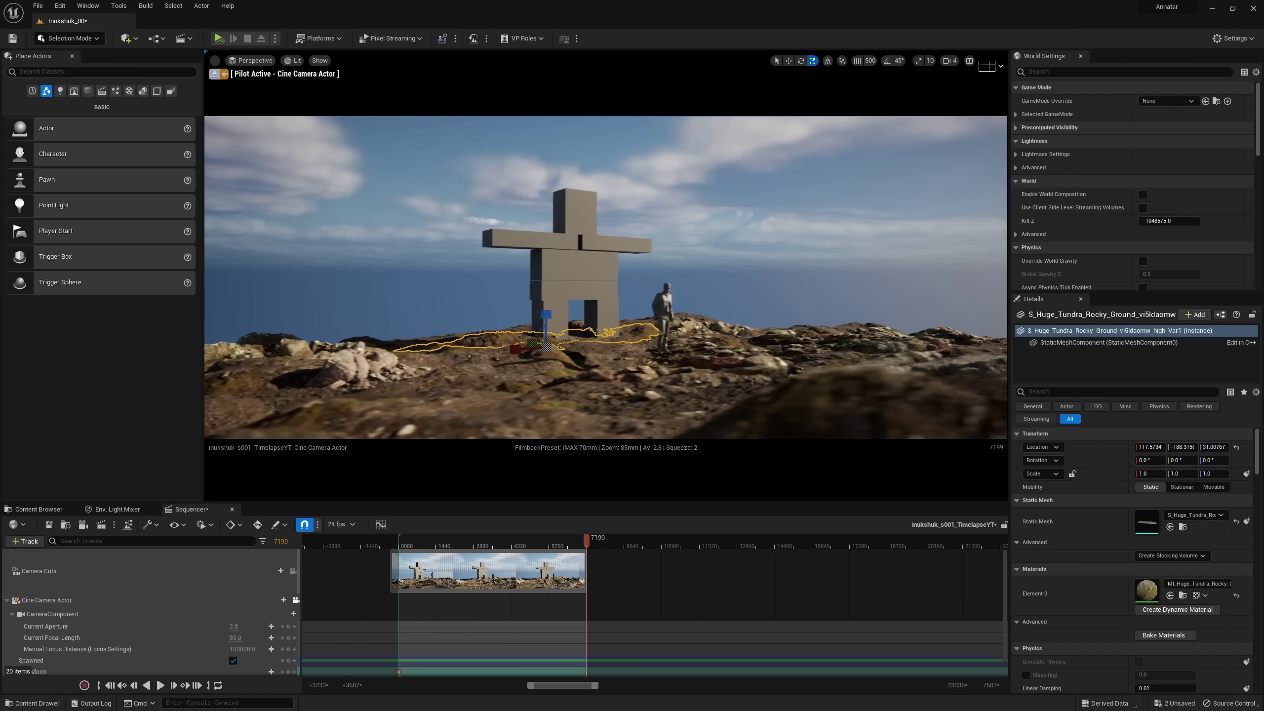
- Clear the selection and select the Cine Camera Actor track in the Sequencer
{"action": "key", "text": "Escape"}
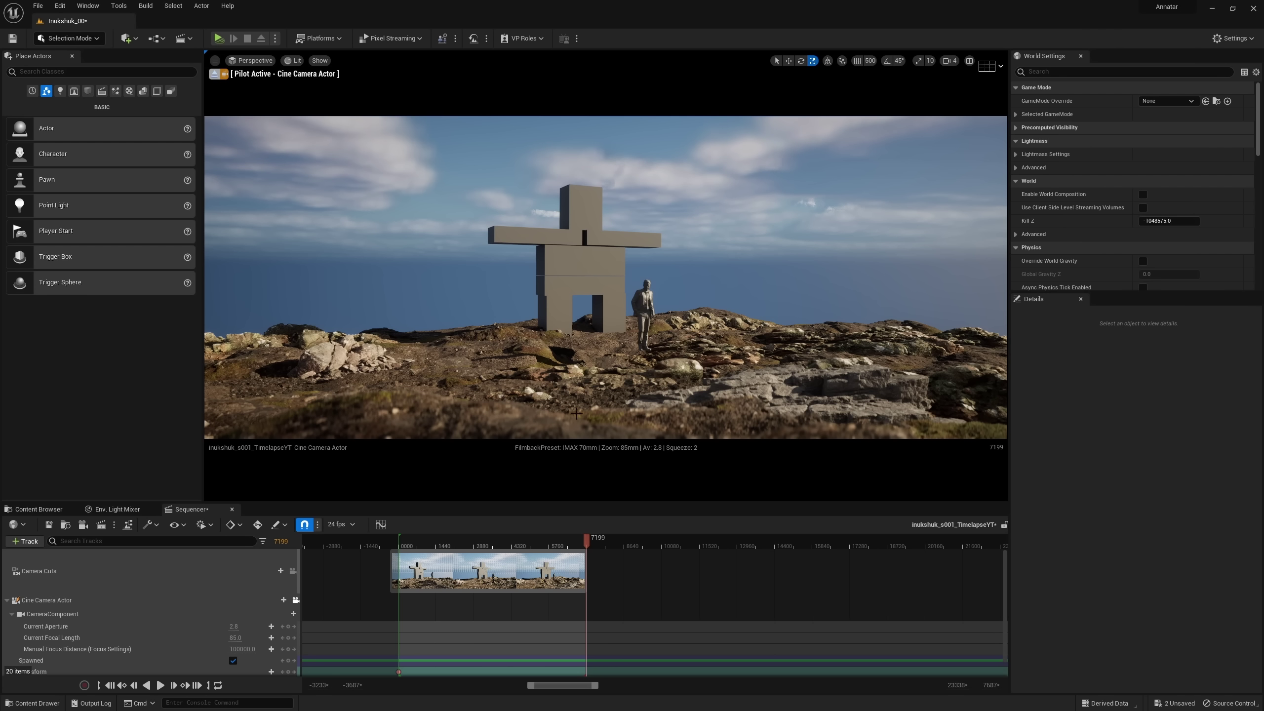
{"action": "left_click", "coordinate": [124, 599]}
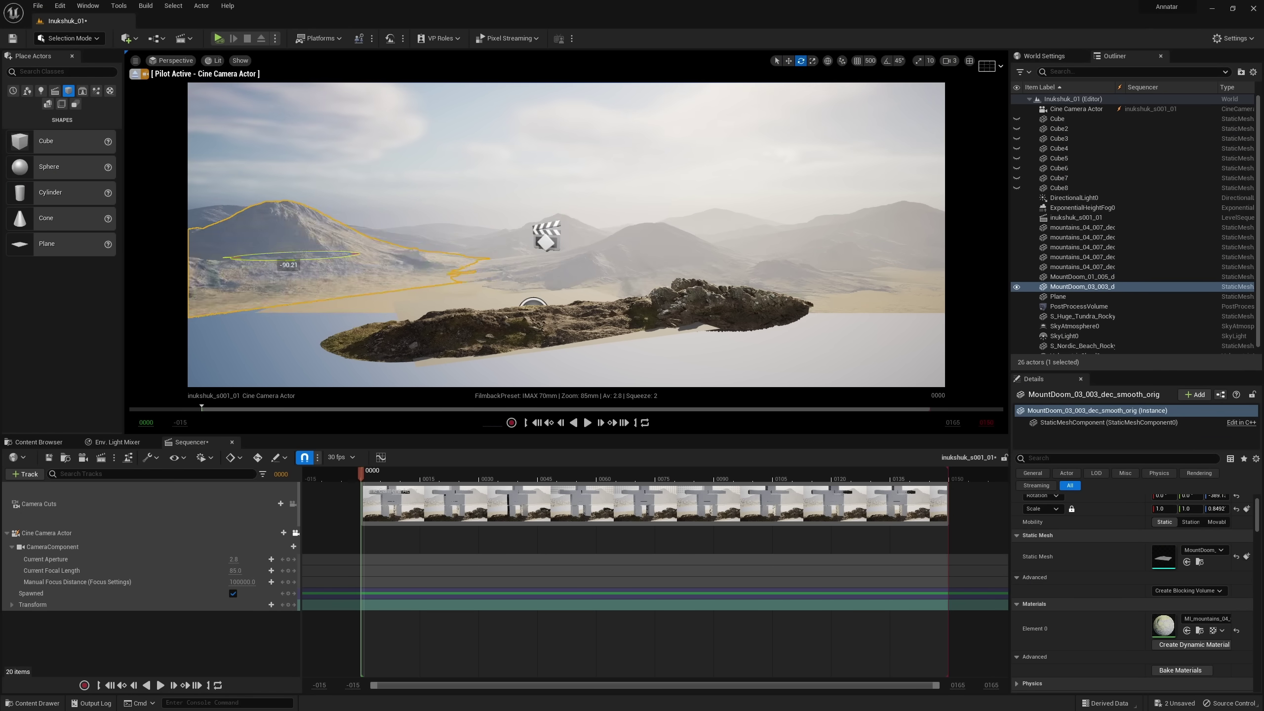
- Locate the background mountain mesh in the Content Browser with Ctrl+B, then deselect it
{"action": "key", "text": "ctrl+b"}
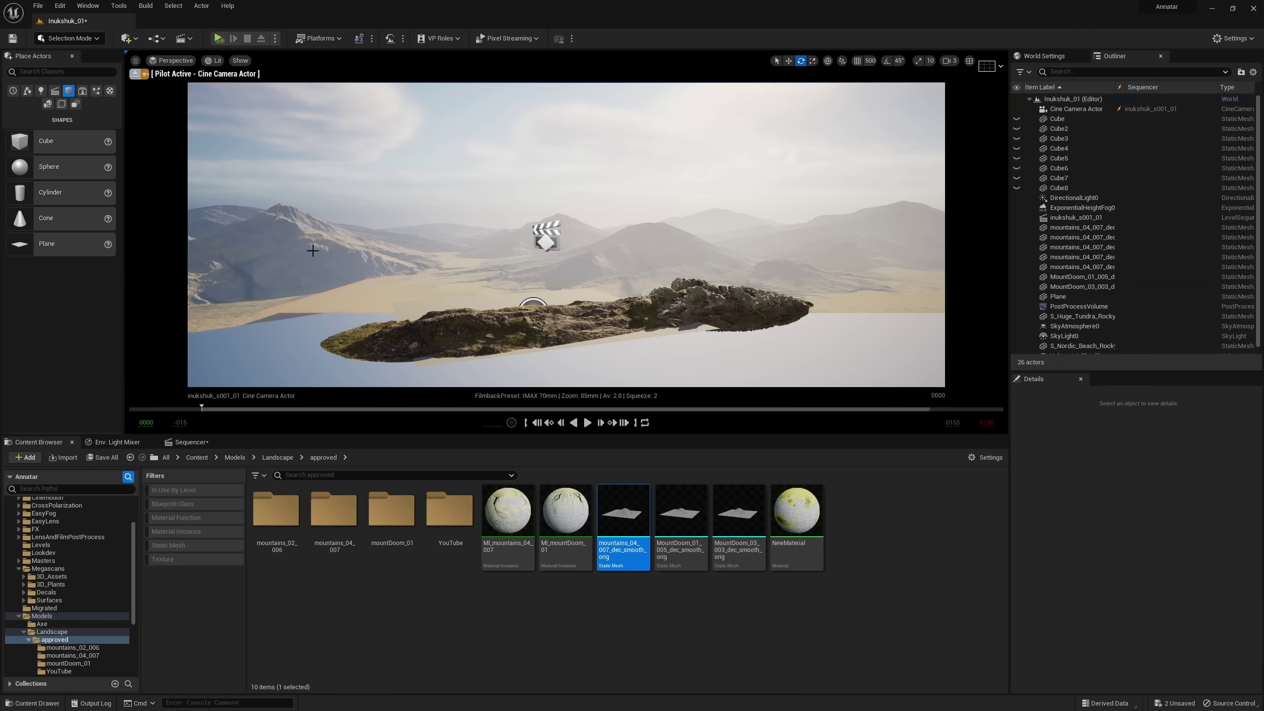
{"action": "left_click", "coordinate": [688, 218]}
{"action": "left_click", "coordinate": [409, 301]}
- Unhide the remaining inukshuk cubes and Alt-drag a duplicate of the foreground tundra rock
{"action": "left_click", "coordinate": [1059, 149]}
{"action": "left_click_drag", "start_coordinate": [1017, 188], "coordinate": [1017, 126]}
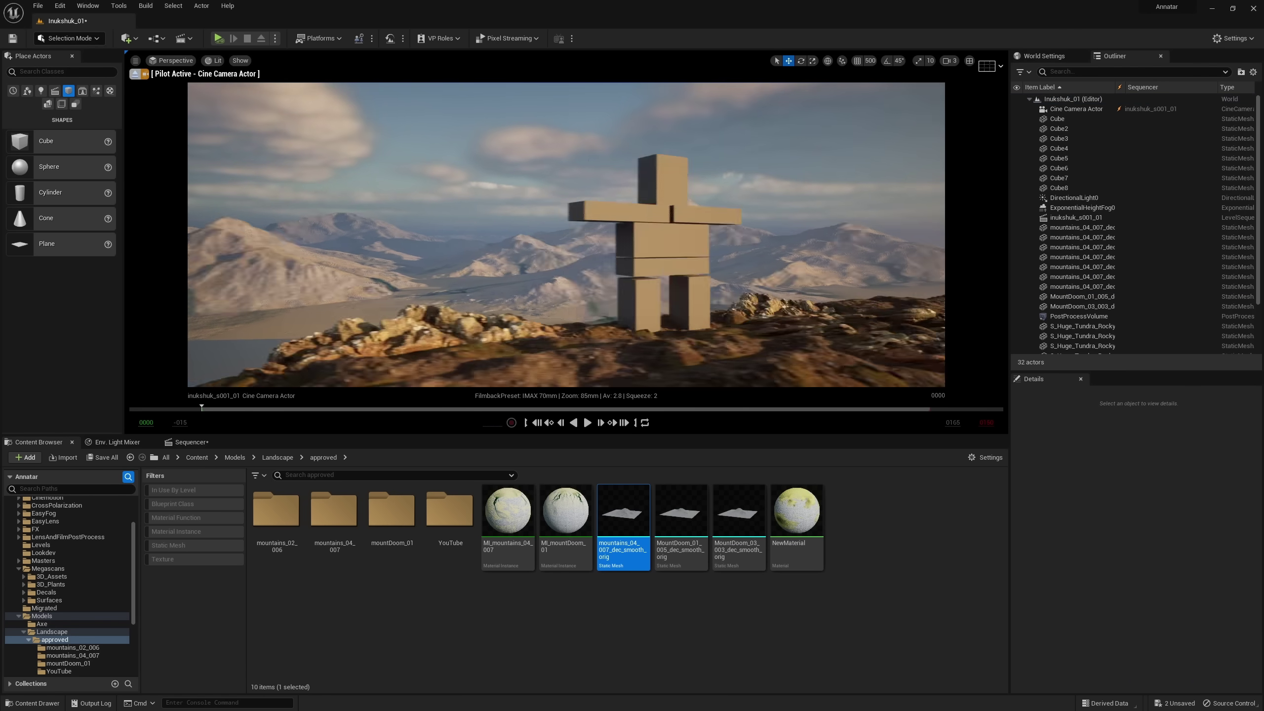
{"action": "left_click", "coordinate": [611, 329]}
{"action": "left_click_drag", "start_coordinate": [610, 329], "coordinate": [794, 381], "text": "alt"}
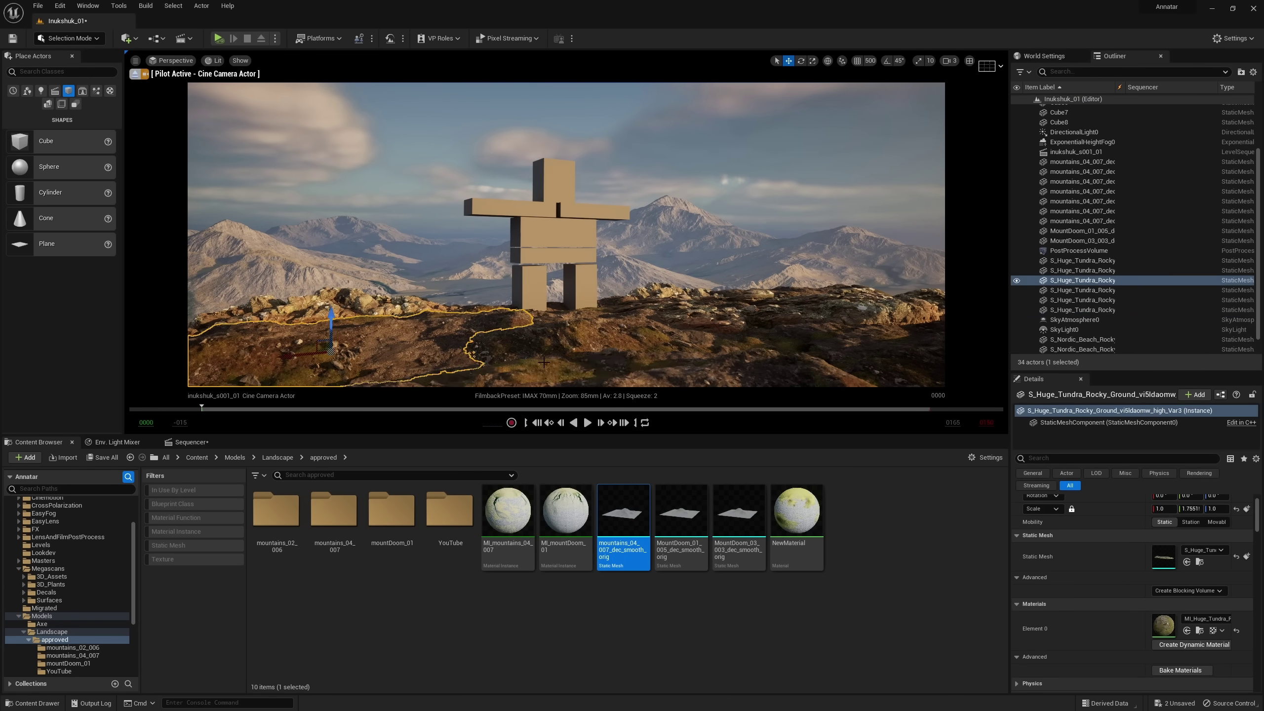
- Switch to scaling, clear the selection, and edit the Ultra Dynamic Sky's Time Of Day value
{"action": "key", "text": "r"}
{"action": "key", "text": "Escape"}
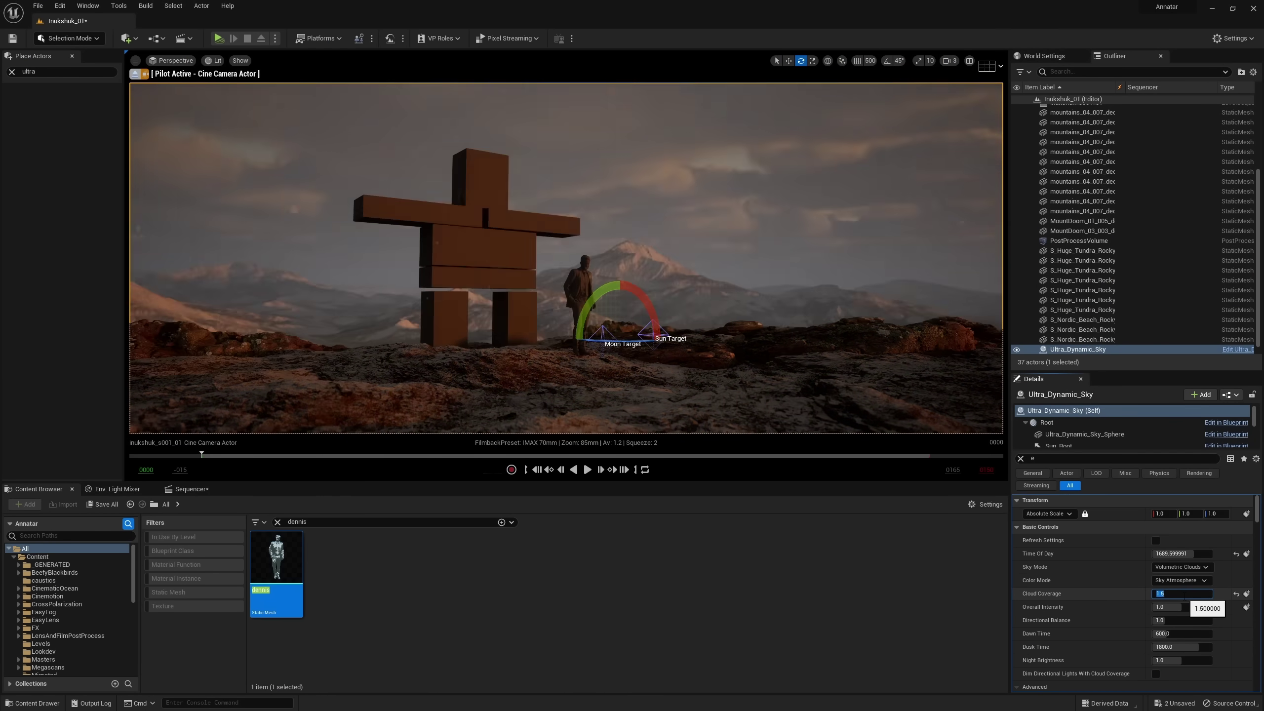
{"action": "left_click", "coordinate": [1183, 553]}
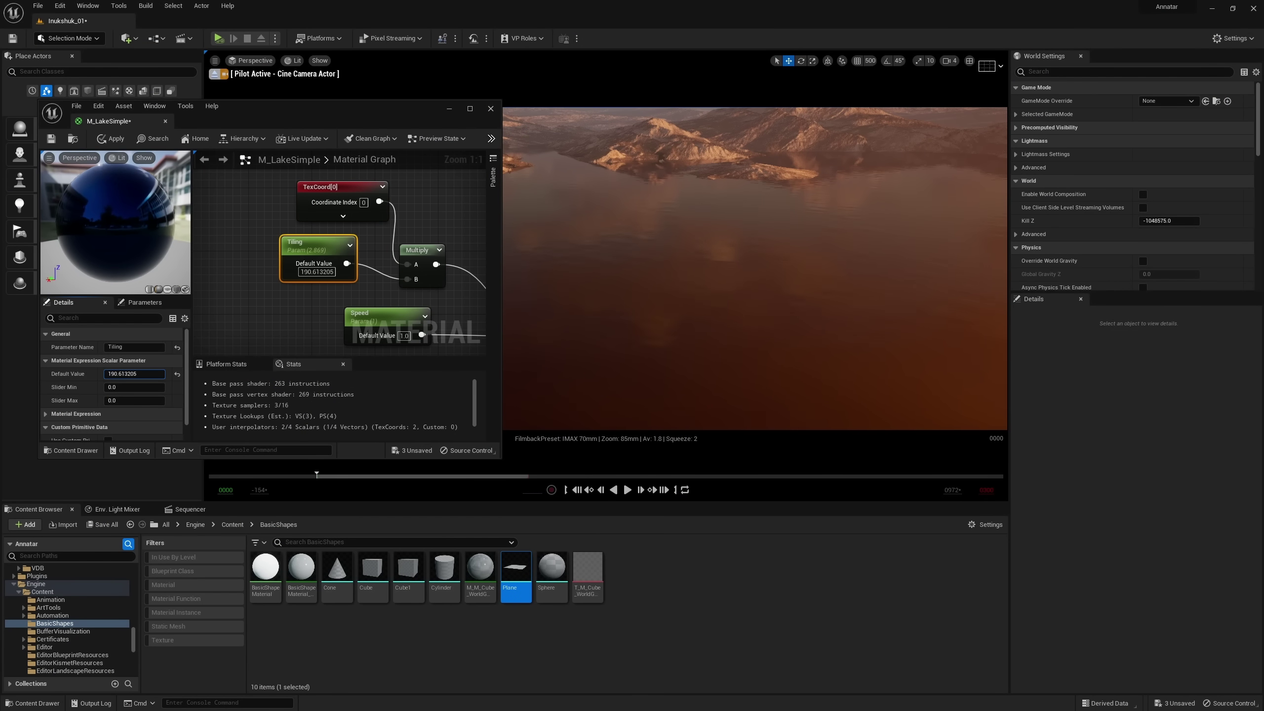
- Select the lake plane, then fly the cine camera across the lake to frame the reflected mountains
{"action": "right_click_drag", "start_coordinate": [813, 251], "coordinate": [797, 253]}
{"action": "right_click", "coordinate": [806, 252]}
{"action": "key", "text": "Escape"}
{"action": "left_click", "coordinate": [921, 150]}
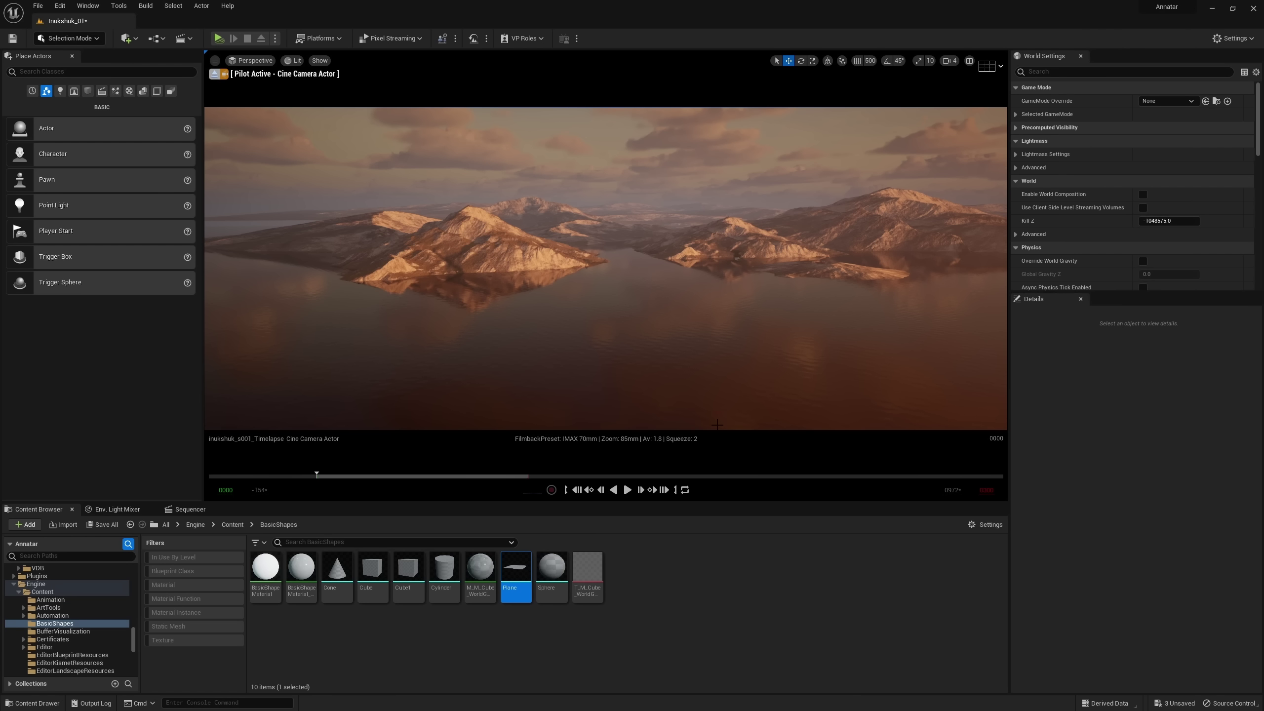
{"action": "right_click_drag", "start_coordinate": [976, 459], "coordinate": [965, 451]}
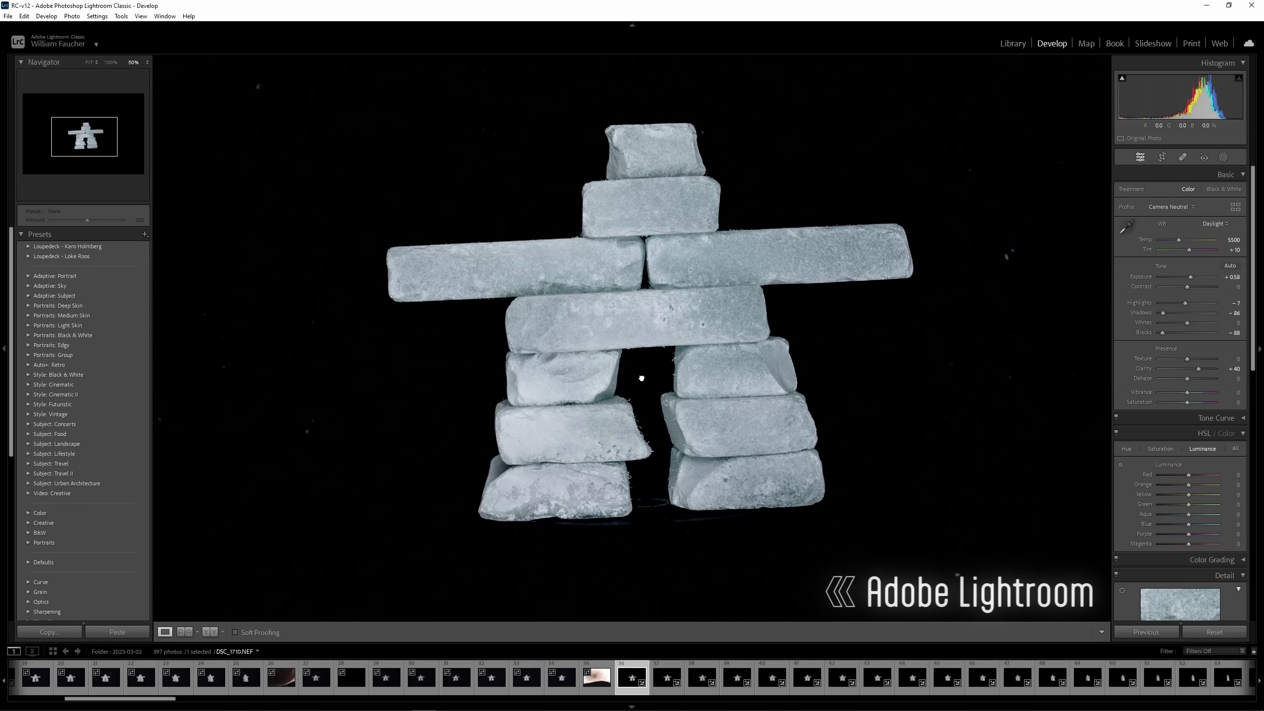
{"action": "left_click_drag", "start_coordinate": [642, 379], "coordinate": [617, 398]}
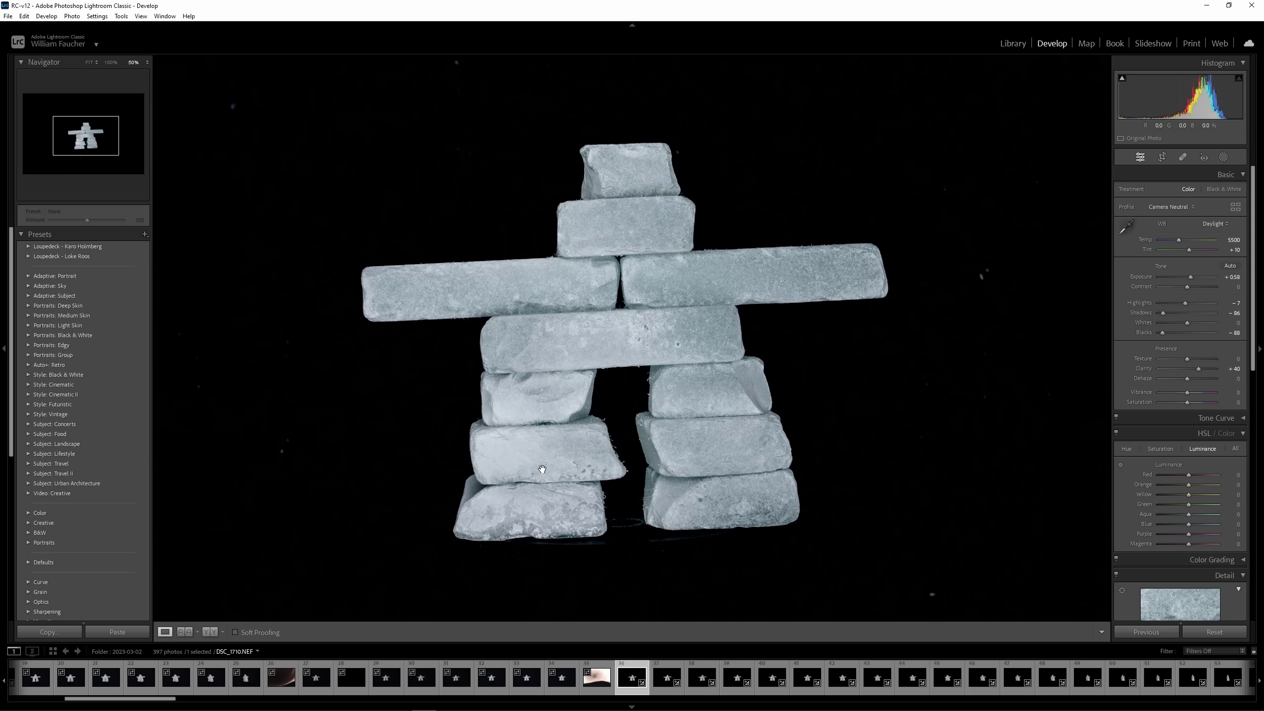
- Select all 362 photos in the Library grid and export them through the Export dialog
{"action": "key", "text": "g"}
{"action": "scroll", "coordinate": [1087, 426], "scroll_direction": "down", "scroll_amount": 5}
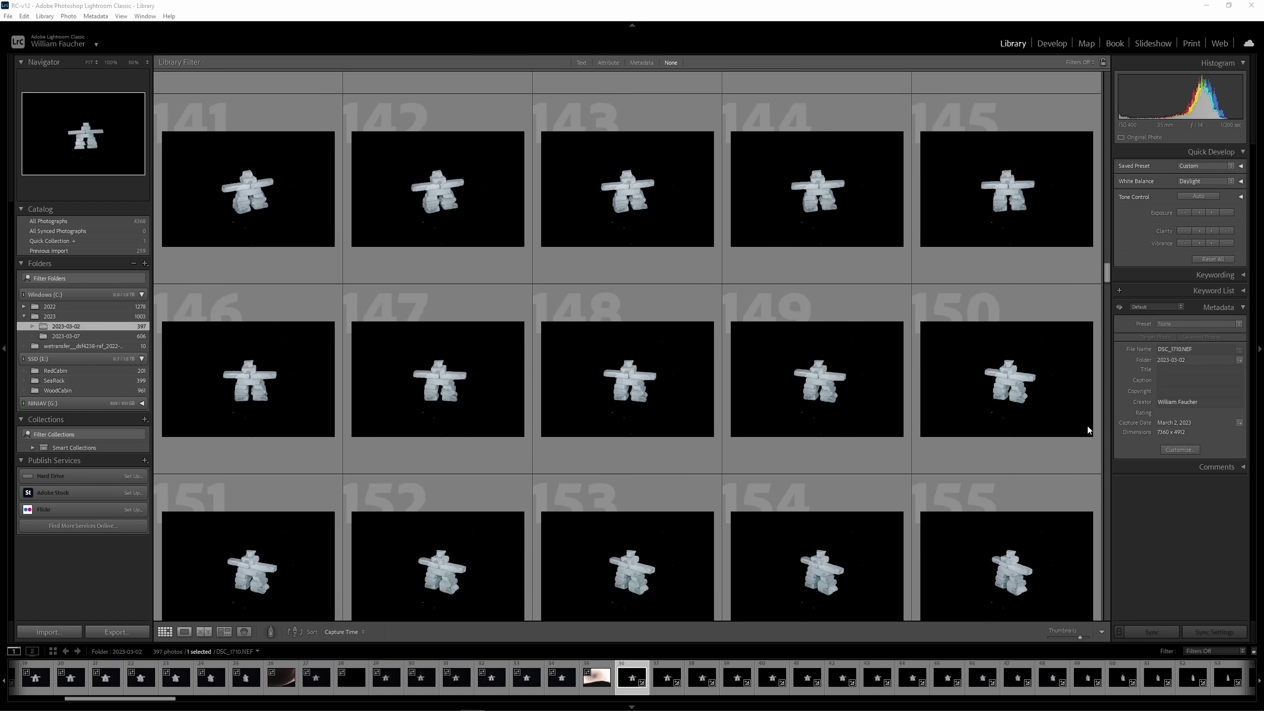
{"action": "scroll", "coordinate": [1088, 426], "scroll_direction": "down", "scroll_amount": 12}
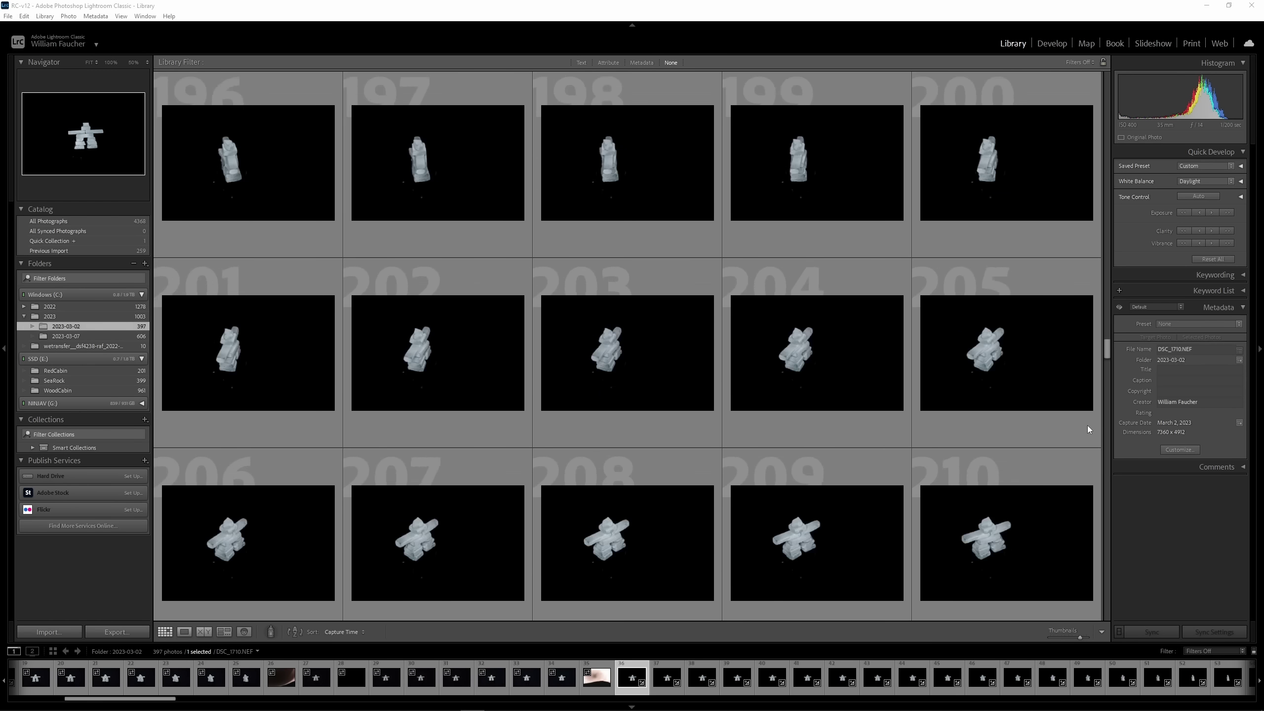
{"action": "scroll", "coordinate": [1088, 428], "scroll_direction": "down", "scroll_amount": 12}
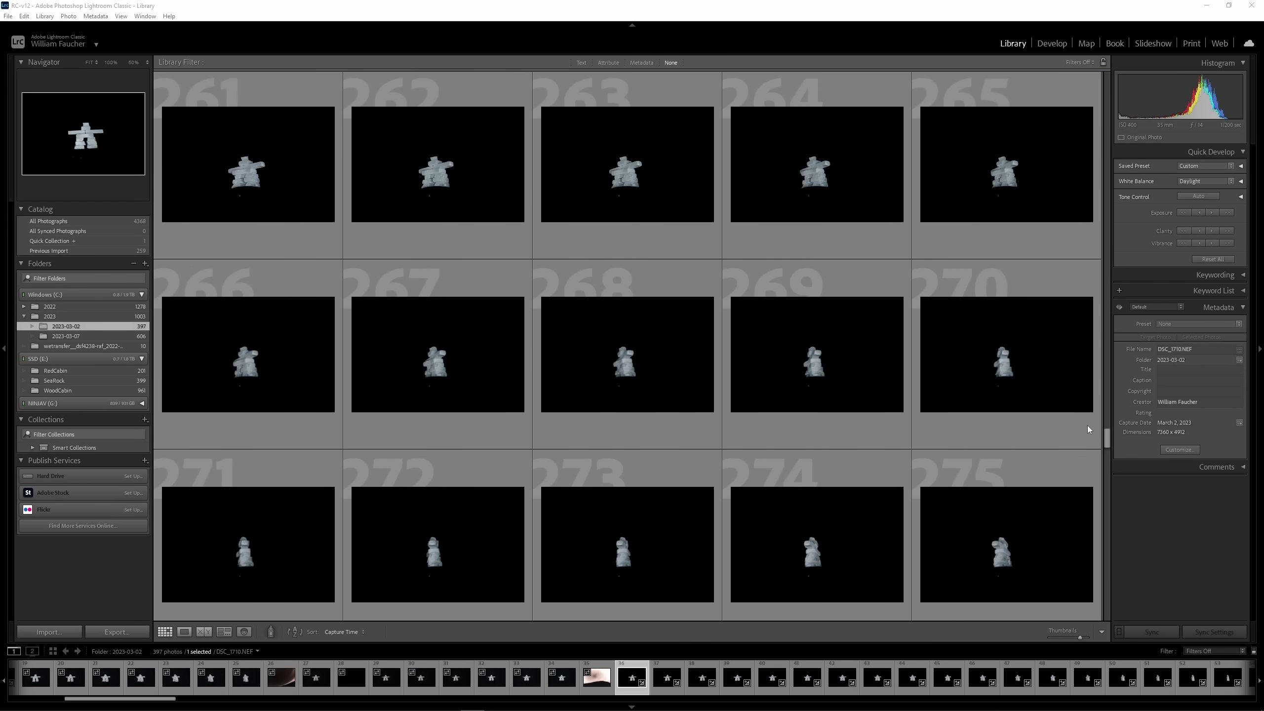
{"action": "key", "text": "shift+End"}
{"action": "left_click", "coordinate": [110, 632]}
{"action": "left_click", "coordinate": [770, 492]}
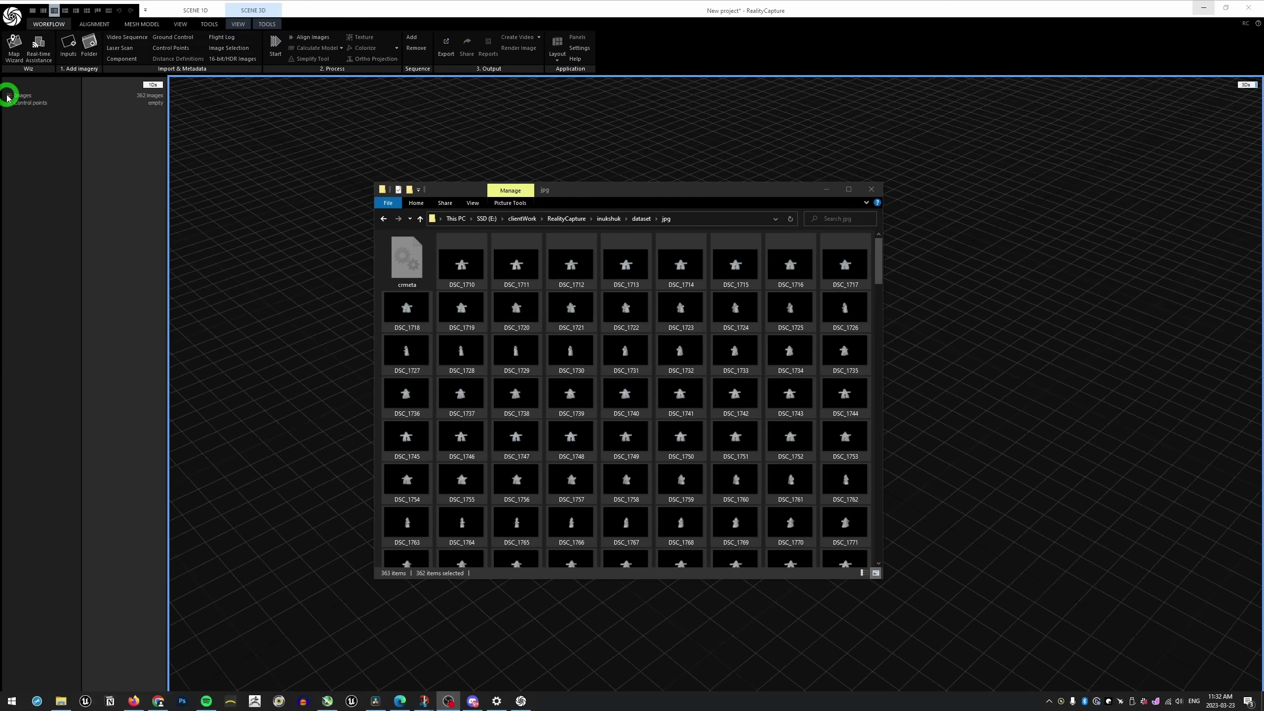
- Align the imported images with F6, then orbit out to see the camera rings around the inukshuk
{"action": "key", "text": "F6"}
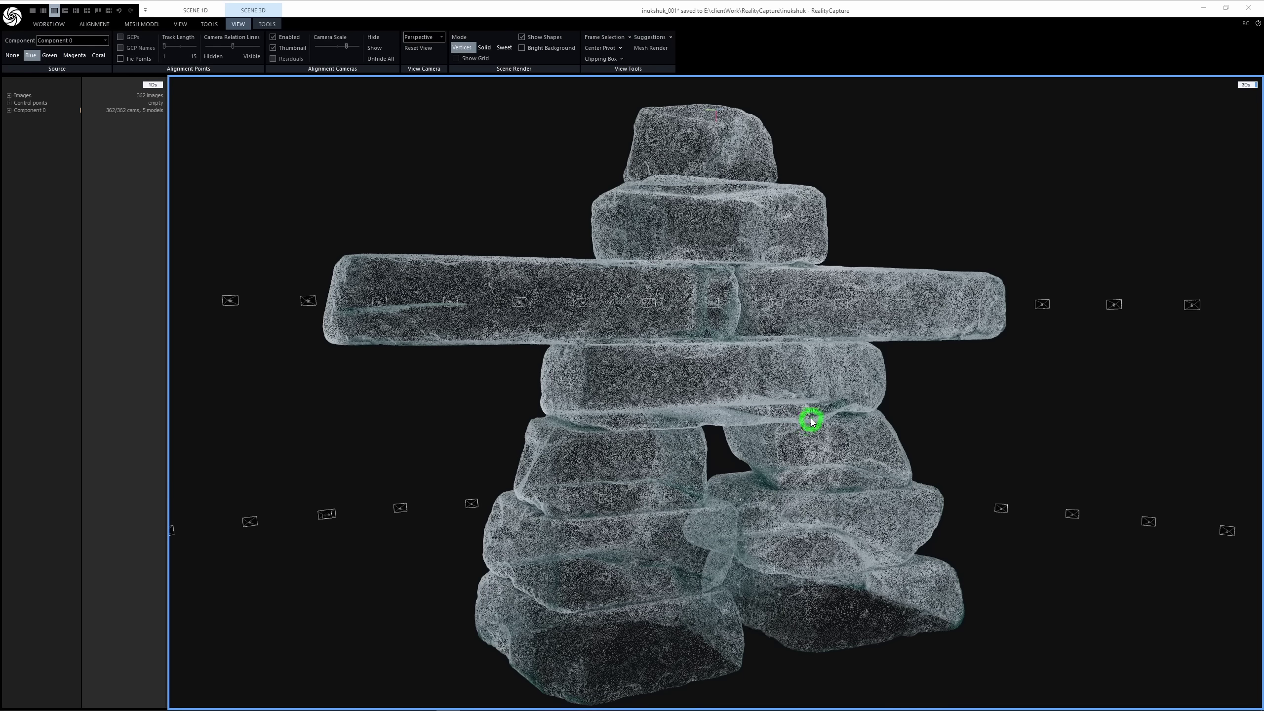
{"action": "scroll", "coordinate": [811, 421], "scroll_direction": "down", "scroll_amount": 10}
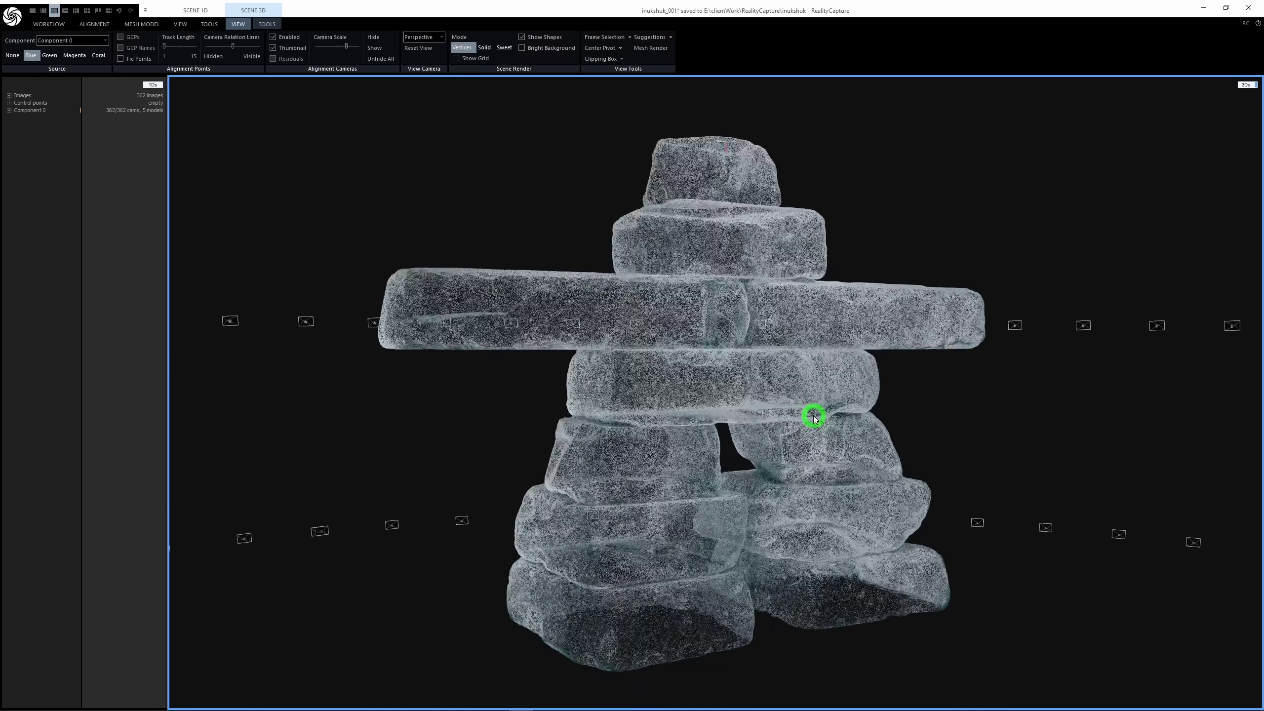
{"action": "scroll", "coordinate": [812, 416], "scroll_direction": "down", "scroll_amount": 10}
{"action": "left_click_drag", "start_coordinate": [804, 413], "coordinate": [842, 371]}
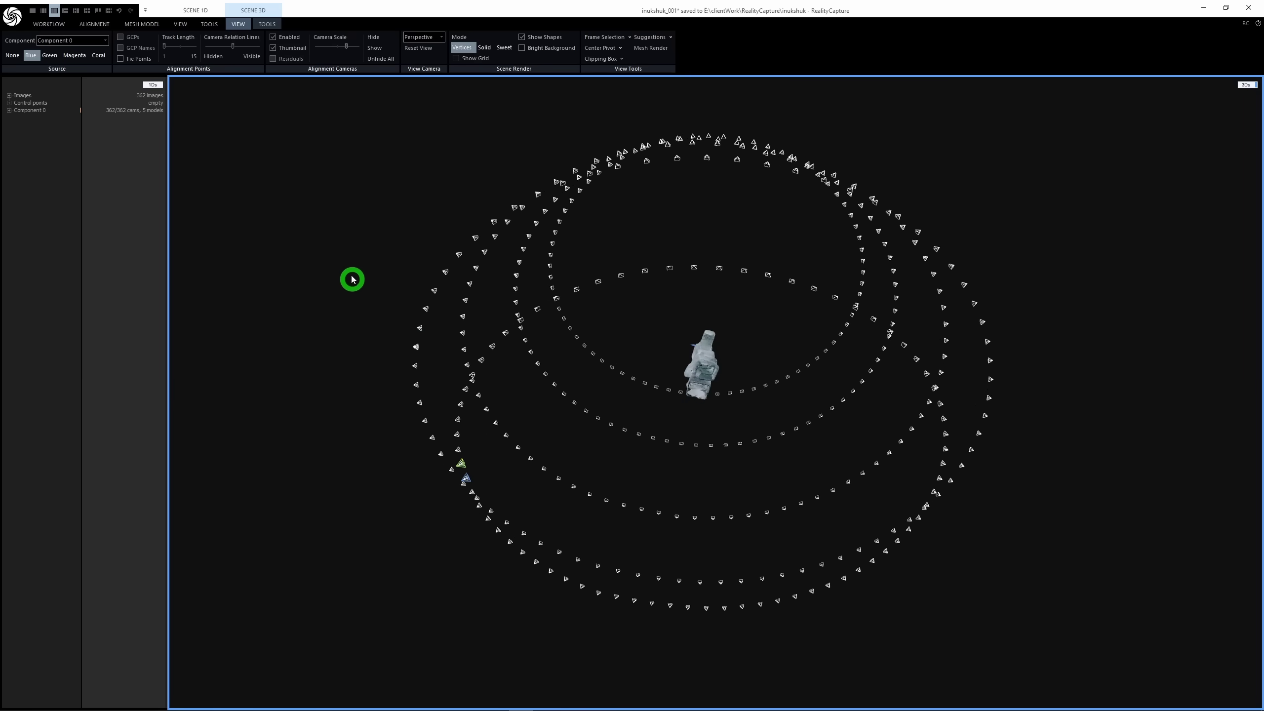
{"action": "left_click_drag", "start_coordinate": [351, 277], "coordinate": [392, 350]}
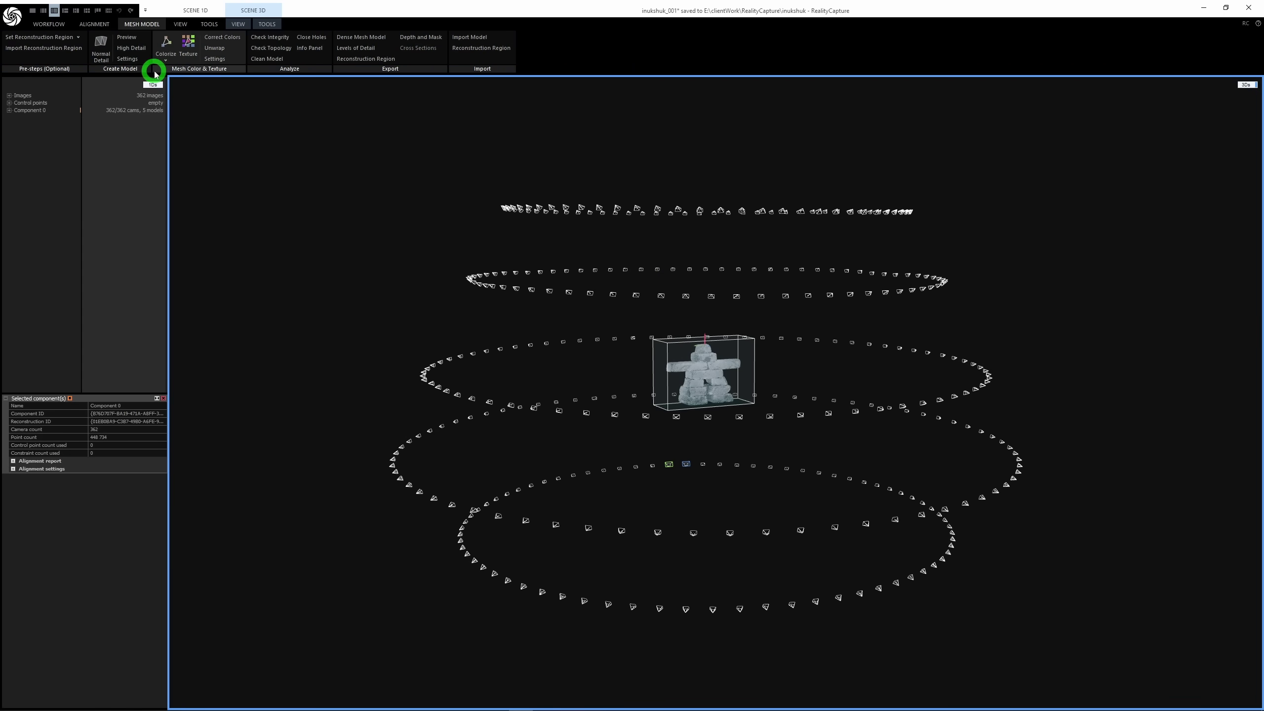
- Start the Normal Detail mesh reconstruction of the inukshuk
{"action": "left_click", "coordinate": [102, 53]}
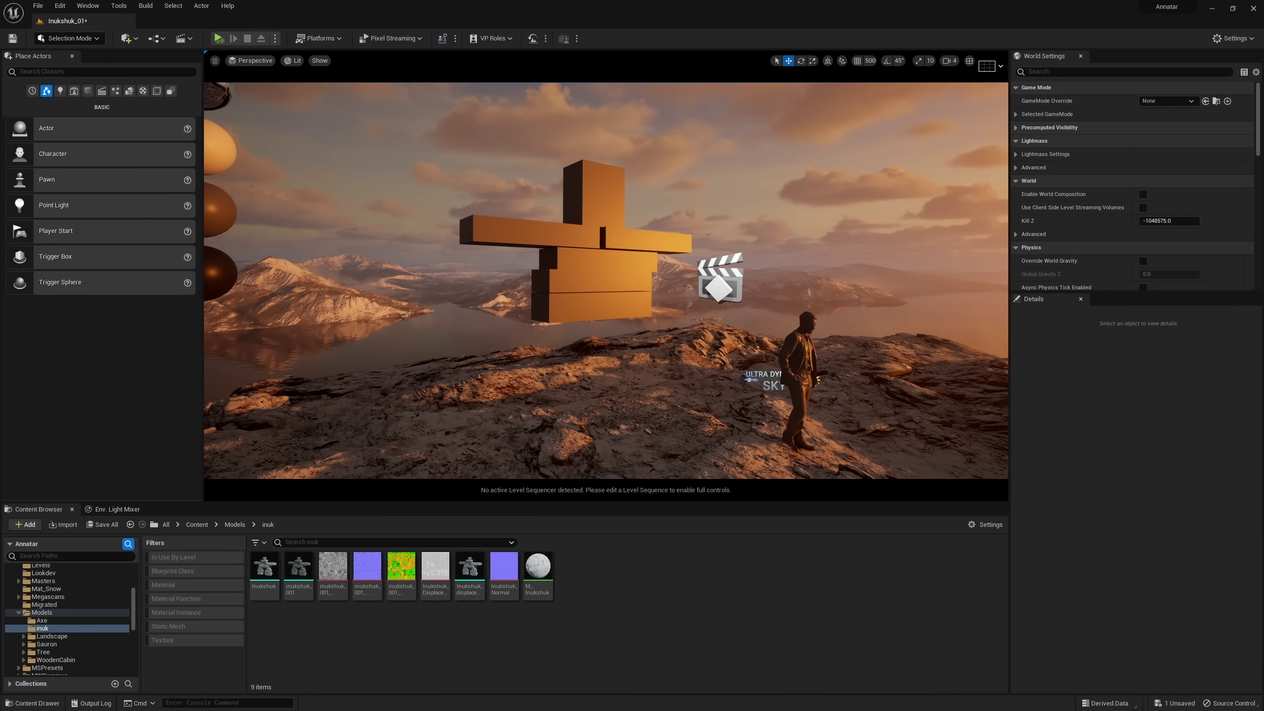
- Delete the three orange blockout blocks: the lower leg, the horizontal bar and the top block
{"action": "left_click", "coordinate": [597, 271]}
{"action": "key", "text": "Delete"}
{"action": "left_click", "coordinate": [647, 238]}
{"action": "key", "text": "Delete"}
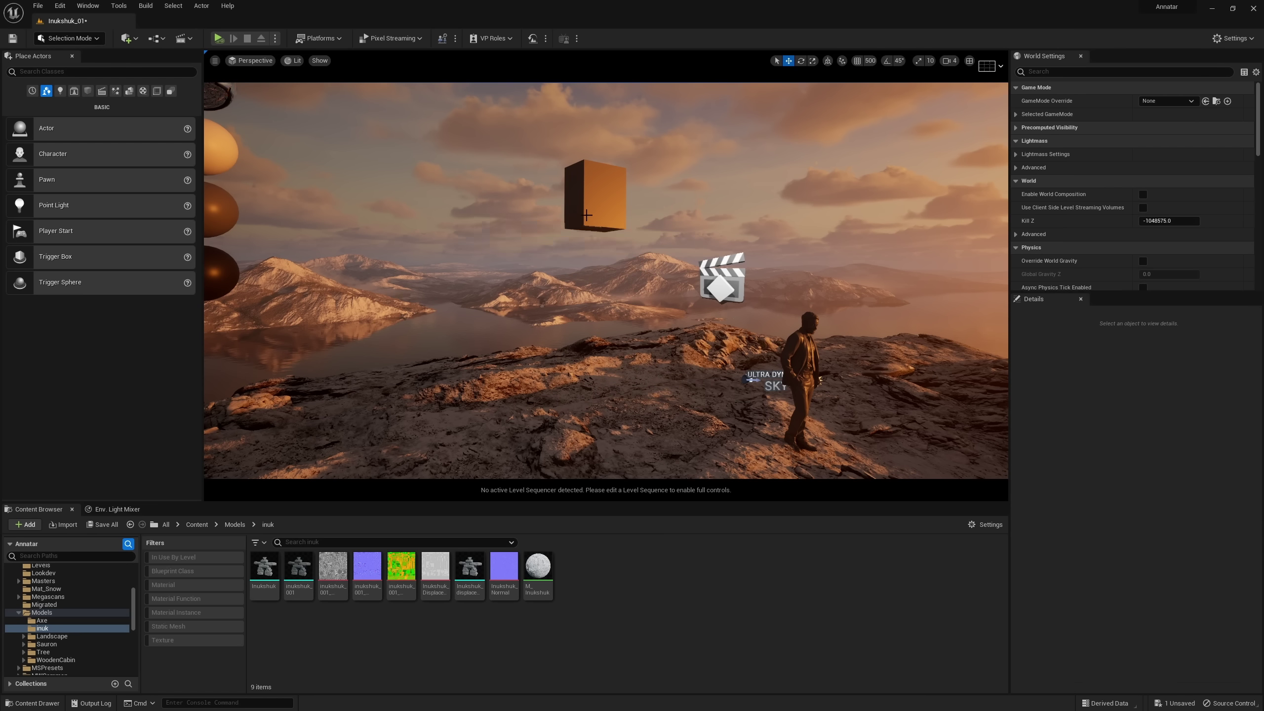
{"action": "left_click", "coordinate": [591, 210]}
{"action": "key", "text": "Delete"}
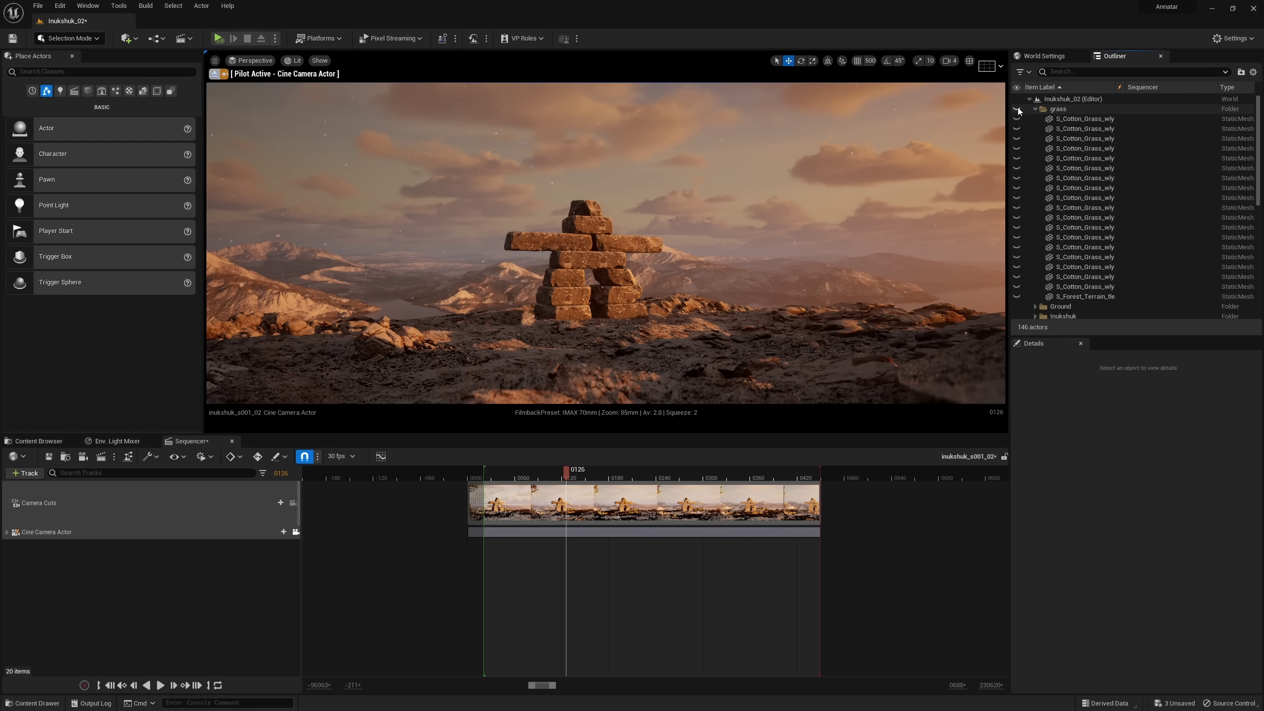
- Collapse the grass folder and toggle the Trees folder's visibility off and back on
{"action": "left_click", "coordinate": [1035, 109]}
{"action": "left_click", "coordinate": [1017, 159]}
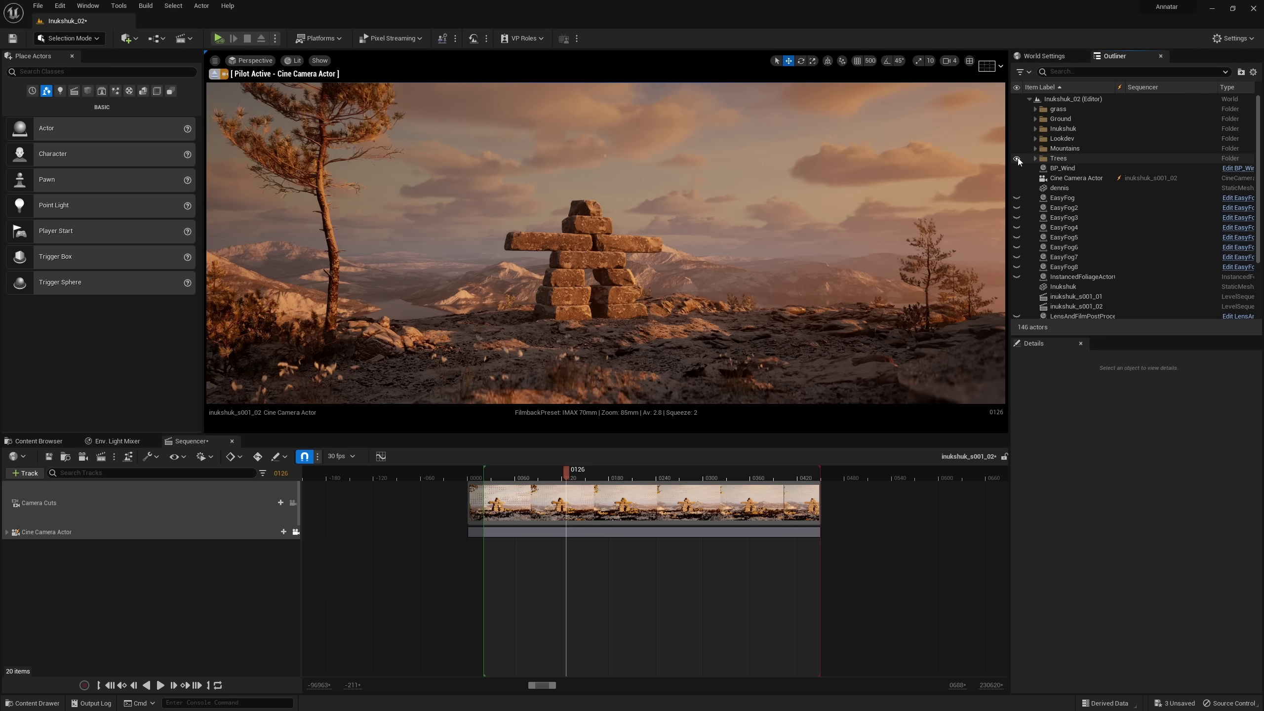
{"action": "left_click", "coordinate": [1017, 159]}
{"action": "left_click", "coordinate": [1017, 159]}
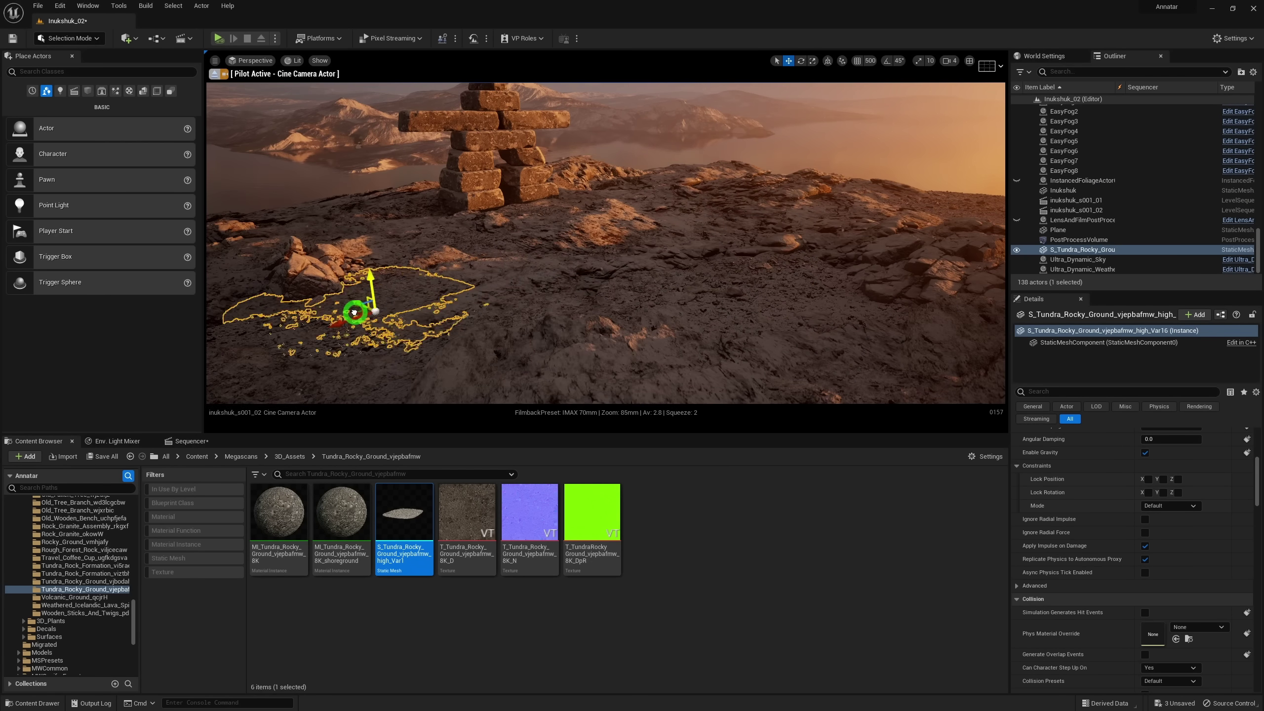
- Select a tundra rocky ground mesh to inspect it, then clear the selection
{"action": "scroll", "coordinate": [354, 312], "scroll_direction": "up", "scroll_amount": 5}
{"action": "left_click", "coordinate": [189, 440]}
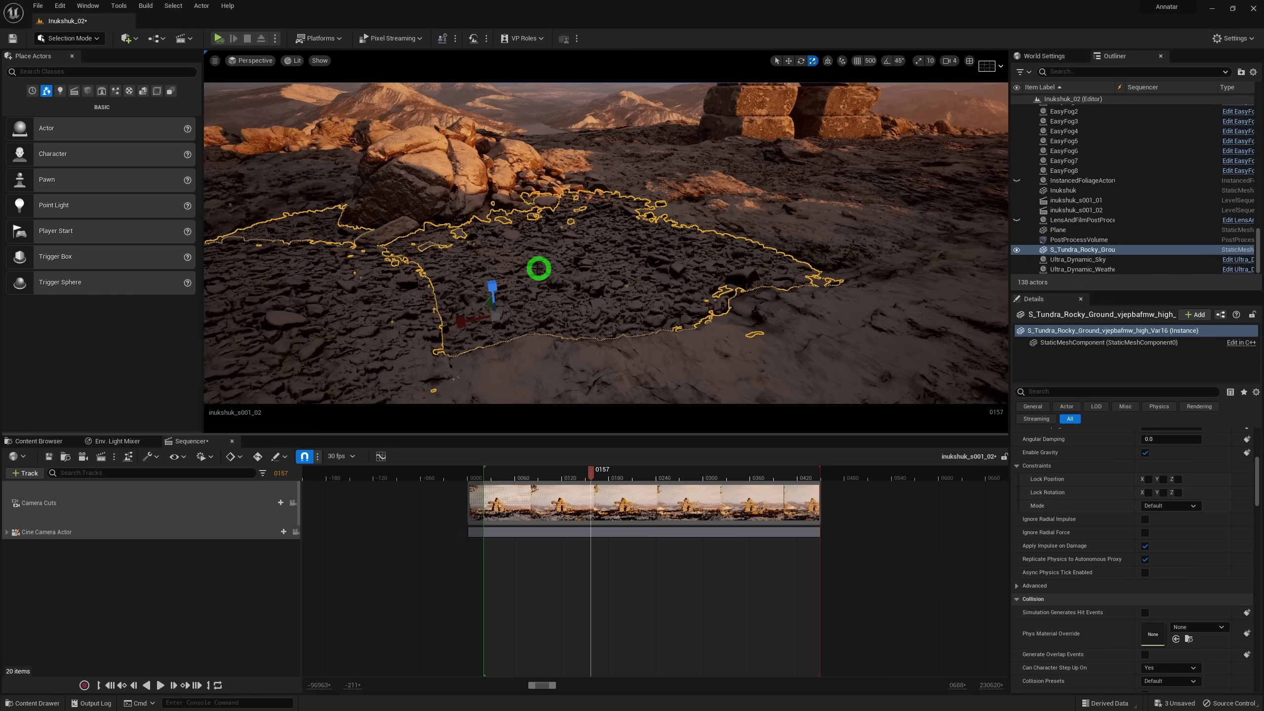
{"action": "scroll", "coordinate": [494, 286], "scroll_direction": "up", "scroll_amount": 3}
{"action": "scroll", "coordinate": [756, 273], "scroll_direction": "up", "scroll_amount": 8}
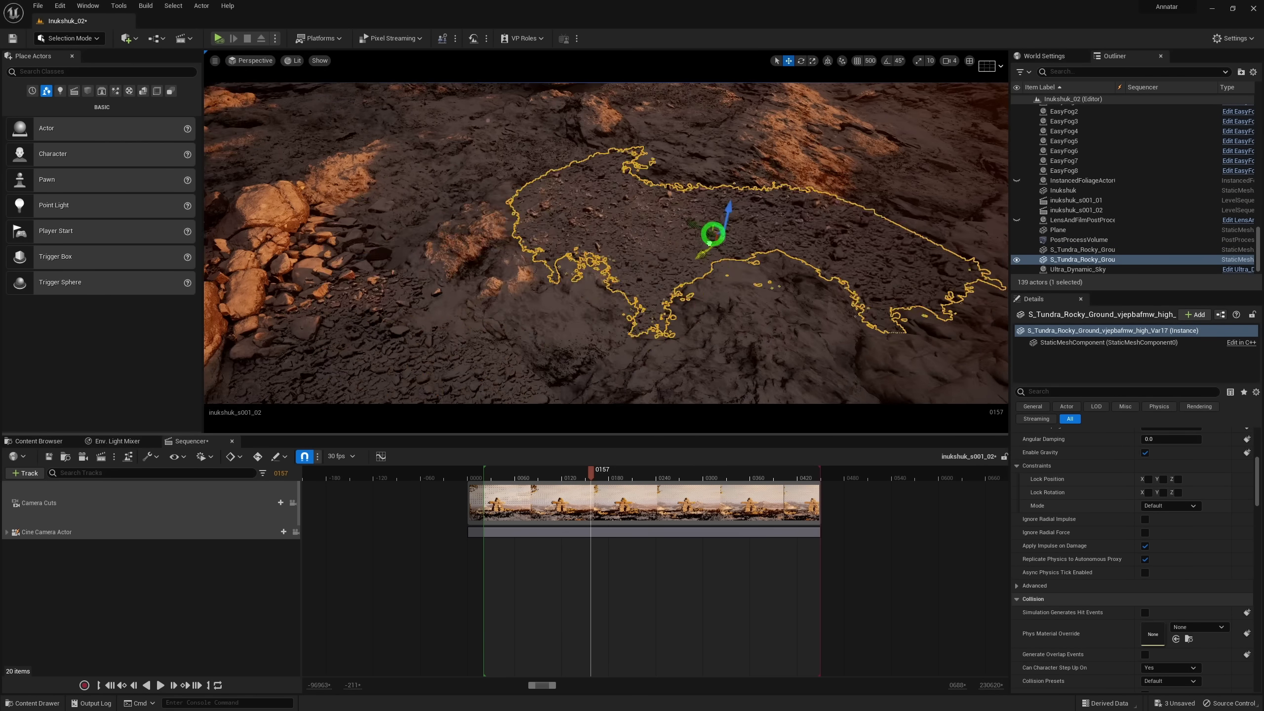
{"action": "key", "text": "Escape"}
- Scrub the shot to frame 0336 and raise the foreground tundra rock's Location Z from 221 to 224
{"action": "left_click", "coordinate": [703, 177]}
{"action": "left_click", "coordinate": [658, 473]}
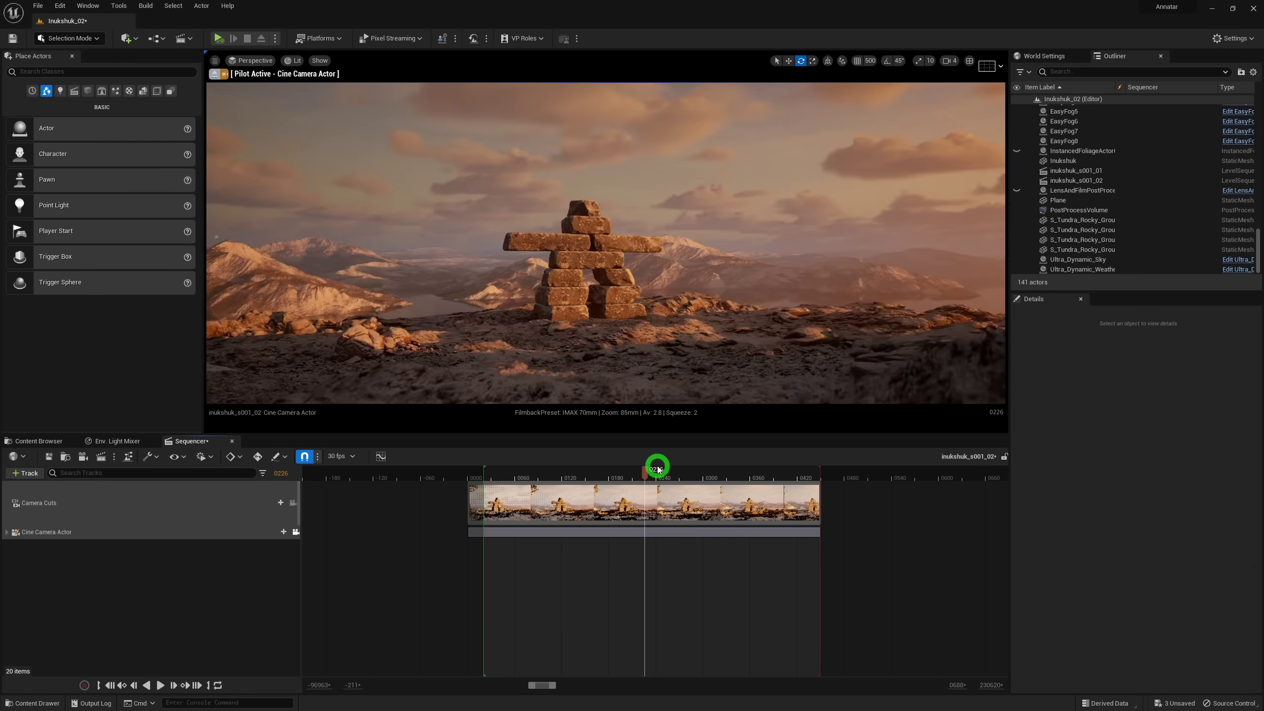
{"action": "left_click", "coordinate": [637, 477]}
{"action": "scroll", "coordinate": [1208, 447], "scroll_direction": "up", "scroll_amount": 10}
{"action": "left_click", "coordinate": [1208, 446]}
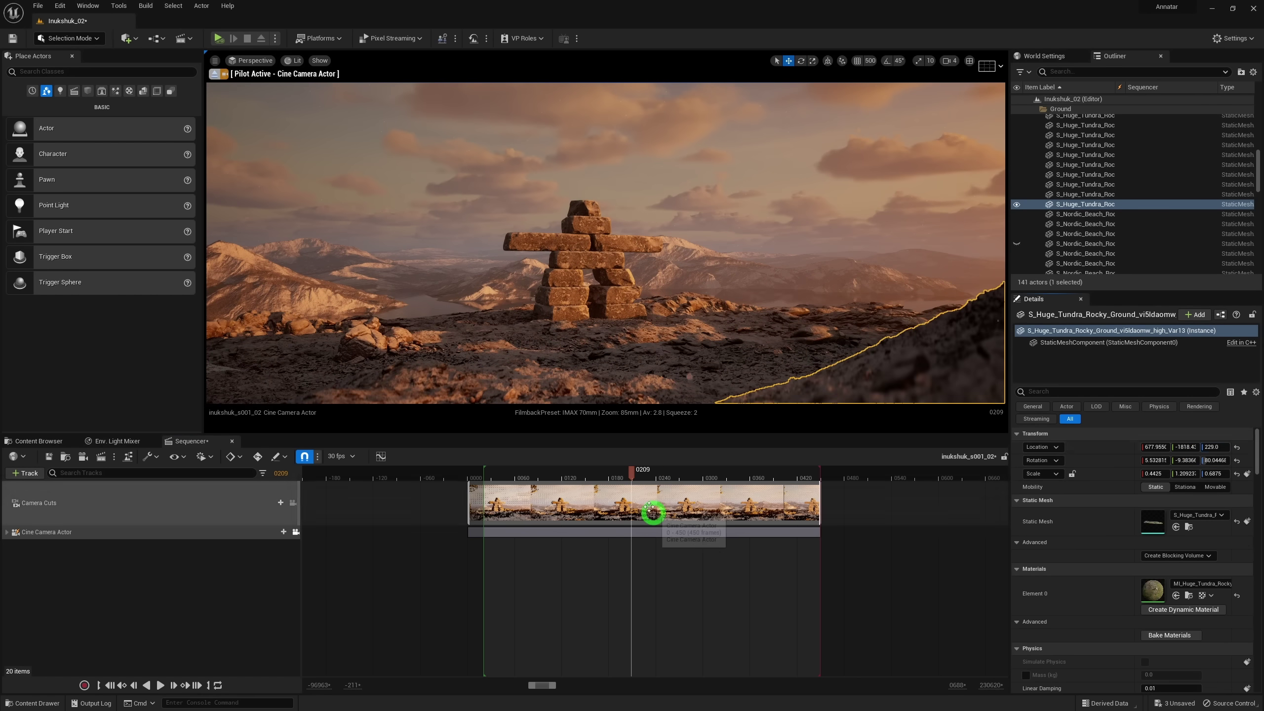
{"action": "left_click_drag", "start_coordinate": [632, 477], "coordinate": [731, 471]}
{"action": "left_click", "coordinate": [1215, 447]}
{"action": "left_click_drag", "start_coordinate": [1214, 449], "coordinate": [1216, 449]}
- Select another huge tundra ground rock, return the shot to its start, and clear the selection
{"action": "left_click", "coordinate": [1056, 244]}
{"action": "scroll", "coordinate": [1033, 200], "scroll_direction": "up", "scroll_amount": 2}
{"action": "left_click", "coordinate": [1033, 199]}
{"action": "left_click_drag", "start_coordinate": [731, 470], "coordinate": [462, 473]}
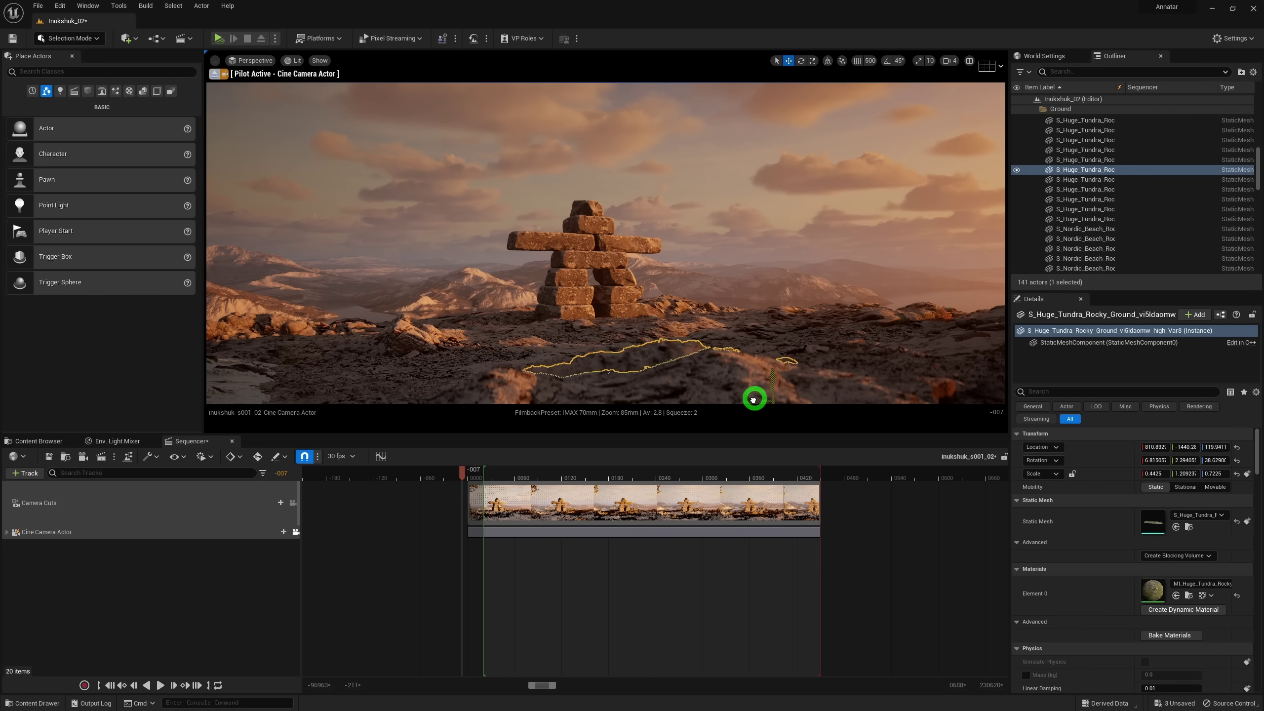
{"action": "key", "text": "Escape"}
{"action": "scroll", "coordinate": [1089, 138], "scroll_direction": "up", "scroll_amount": 5}
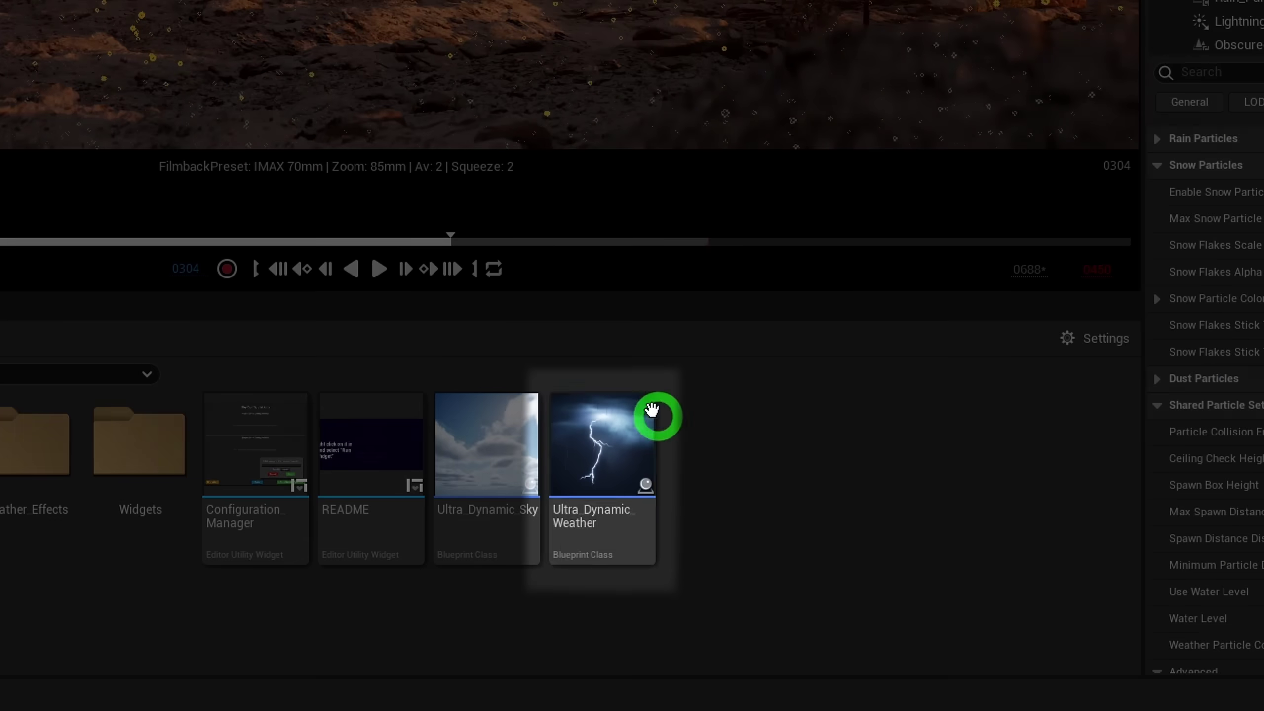
- Add Ultra_Dynamic_Weather to the level and lower its Material Snow Coverage to 0.9
{"action": "left_click_drag", "start_coordinate": [652, 409], "coordinate": [671, 96]}
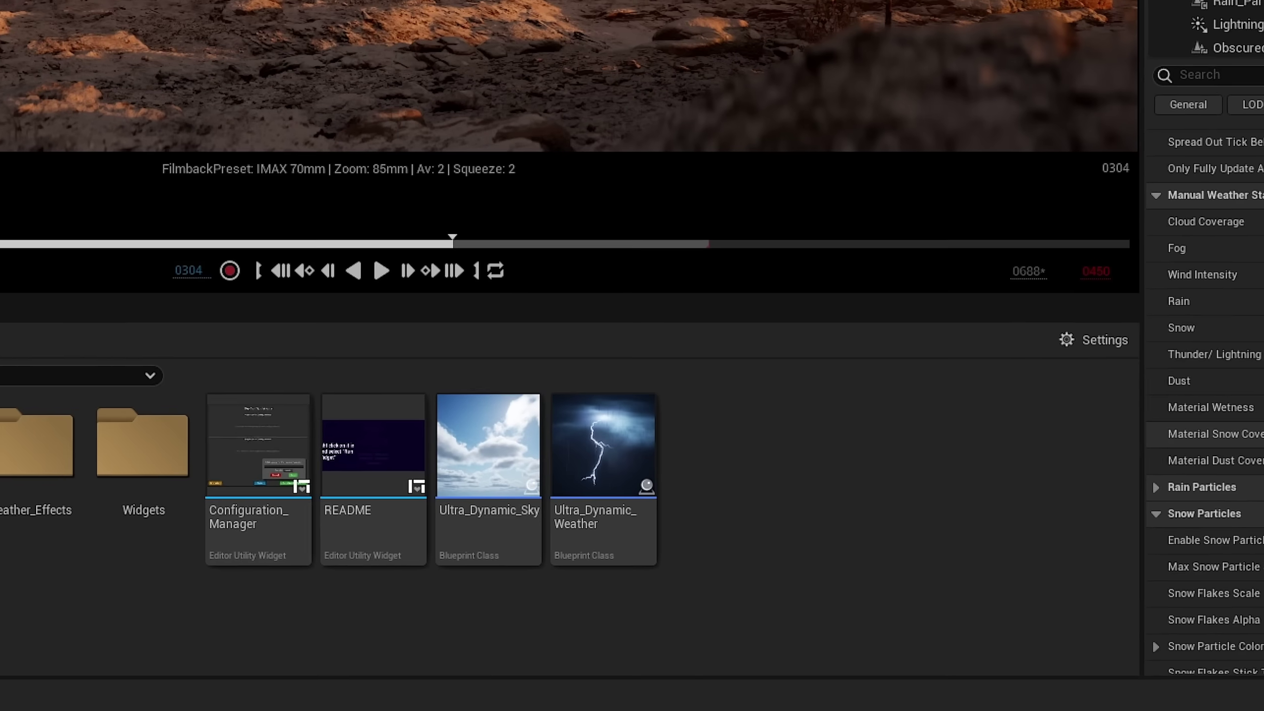
{"action": "left_click", "coordinate": [1171, 573]}
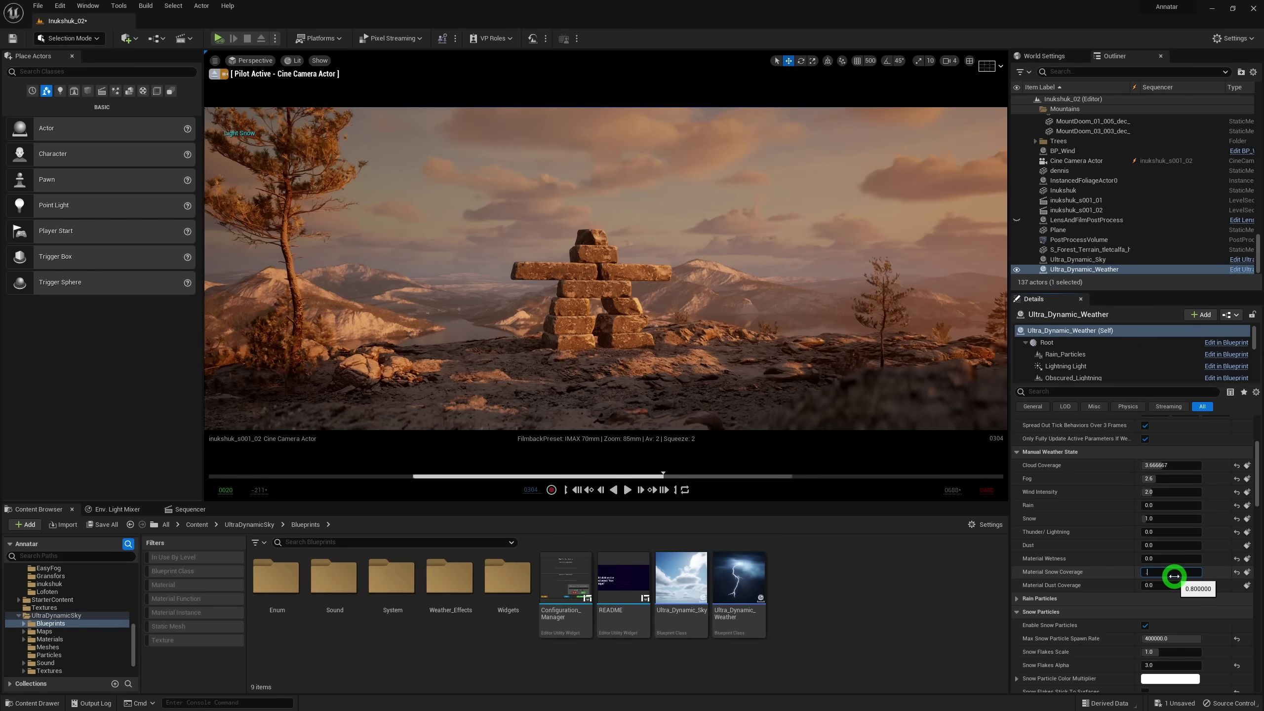
{"action": "left_click_drag", "start_coordinate": [1174, 577], "coordinate": [1173, 576]}
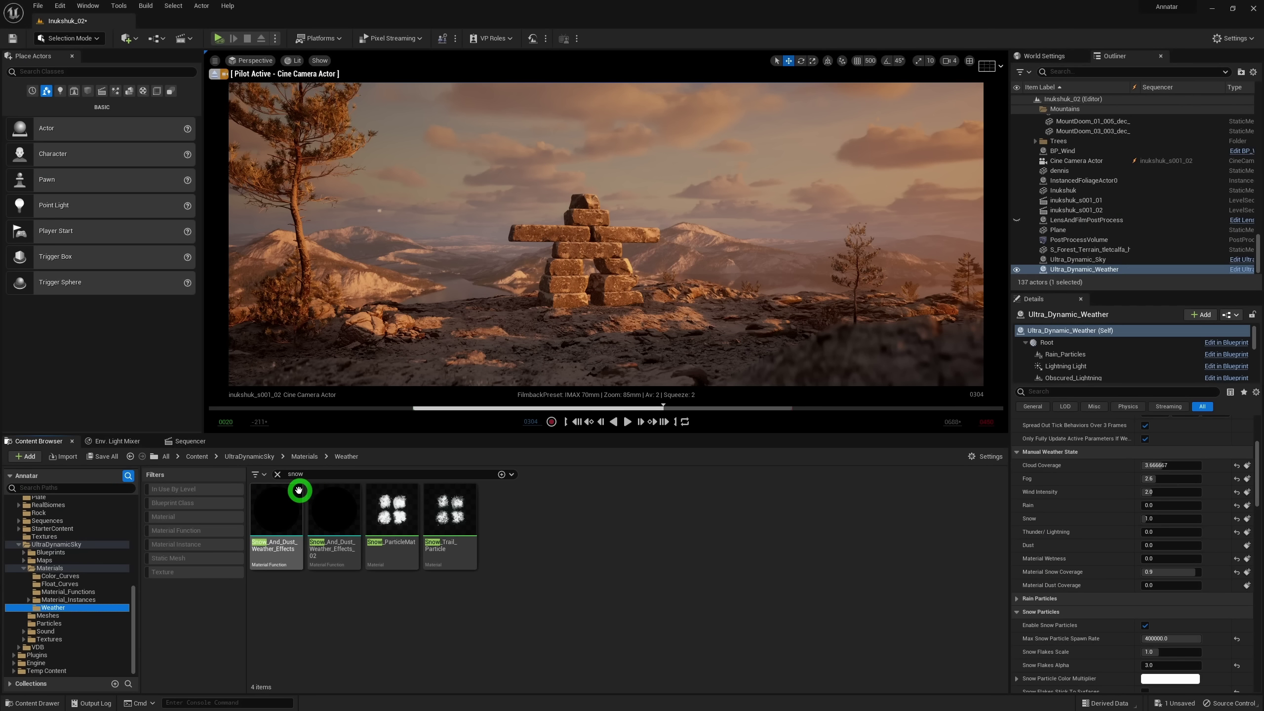
- Wire the snow effect's base colour to Albedo, normal to Tangent Normal, and ZmaskOffset to Z Mask Offset
{"action": "mouse_move", "coordinate": [299, 491]}
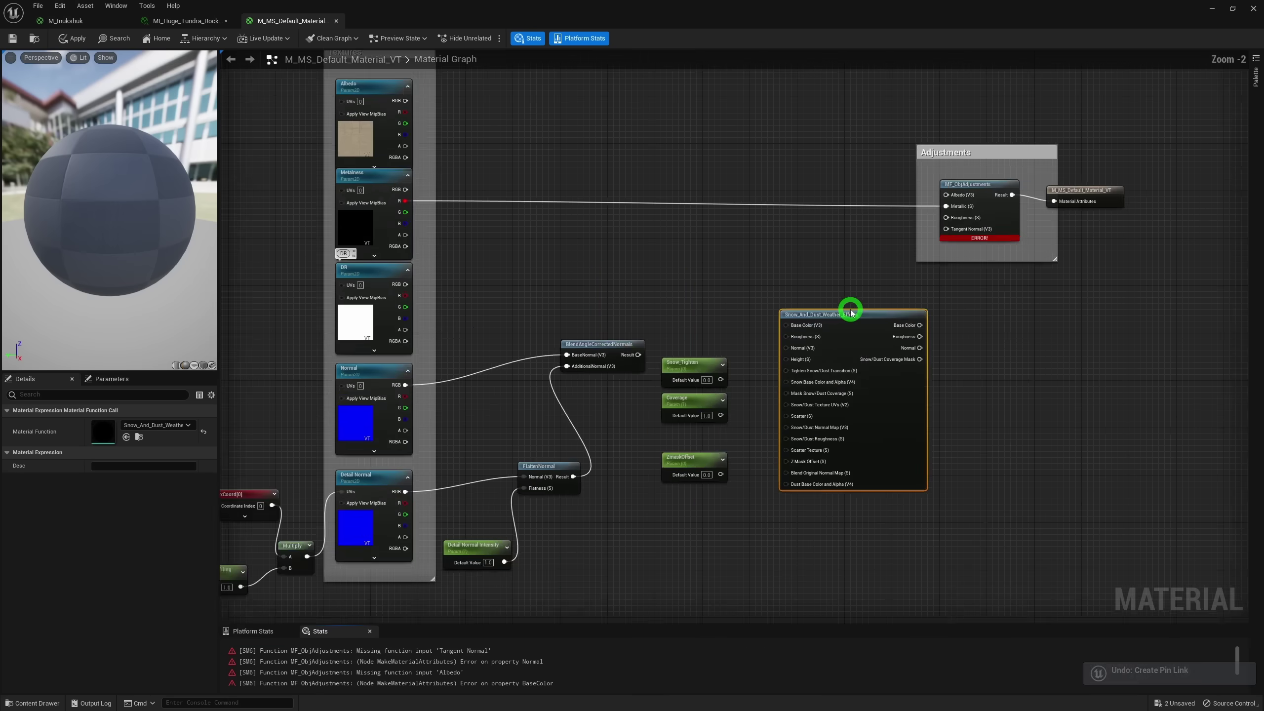
{"action": "left_click_drag", "start_coordinate": [846, 310], "coordinate": [880, 175]}
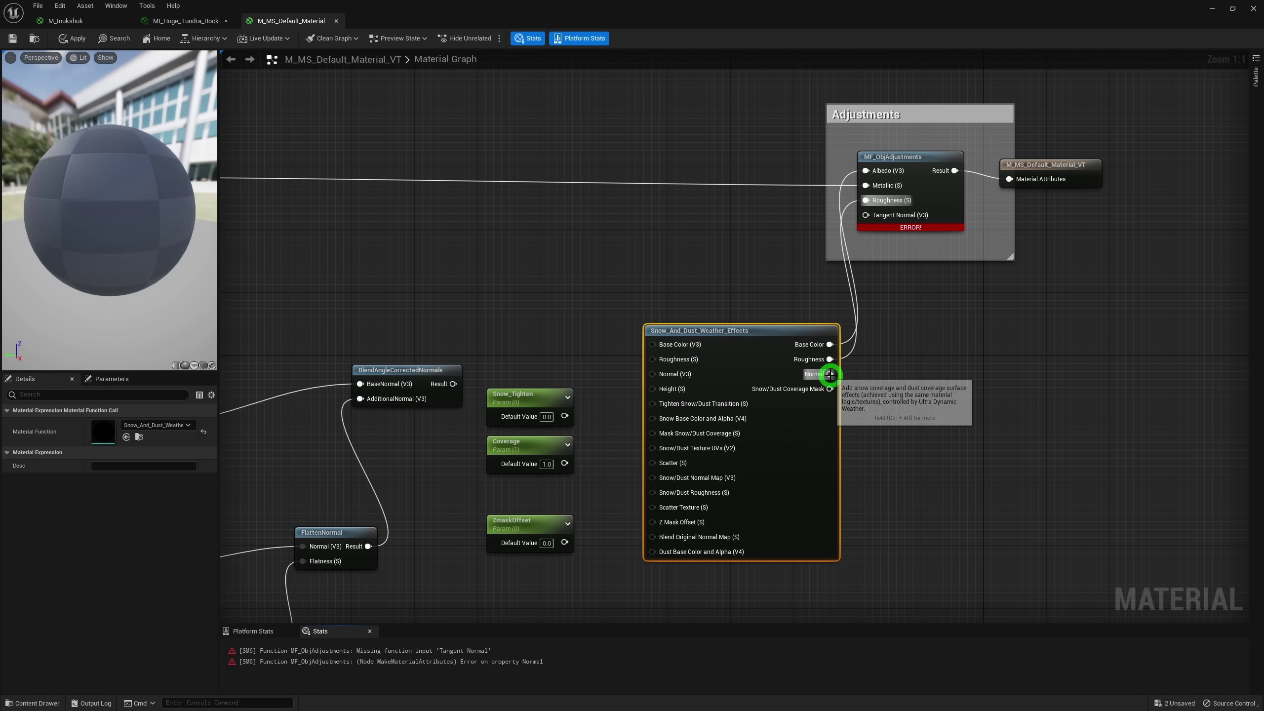
{"action": "left_click_drag", "start_coordinate": [830, 374], "coordinate": [867, 215]}
{"action": "left_click_drag", "start_coordinate": [565, 542], "coordinate": [652, 522]}
{"action": "scroll", "coordinate": [657, 517], "scroll_direction": "down", "scroll_amount": 3}
{"action": "right_click_drag", "start_coordinate": [855, 437], "coordinate": [946, 458]}
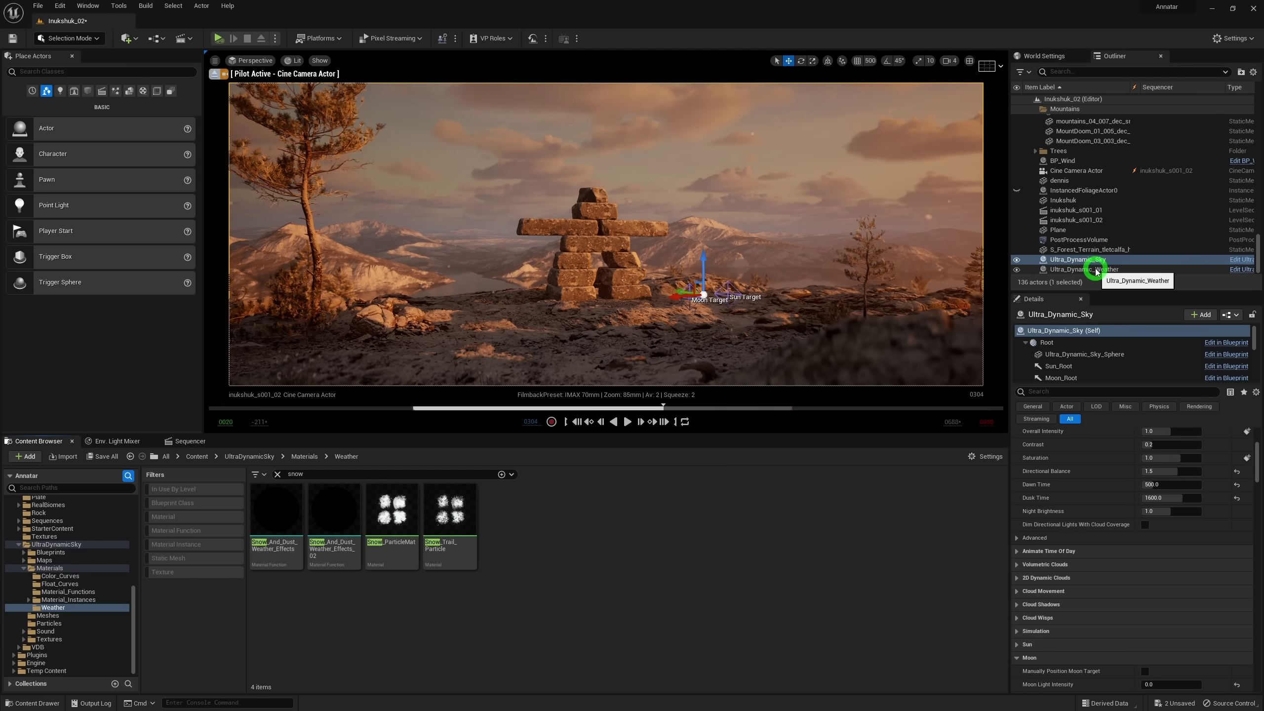
- On Ultra_Dynamic_Weather, try Material Snow Coverage at 0 and 0.5, then set it to 1
{"action": "left_click", "coordinate": [1096, 269]}
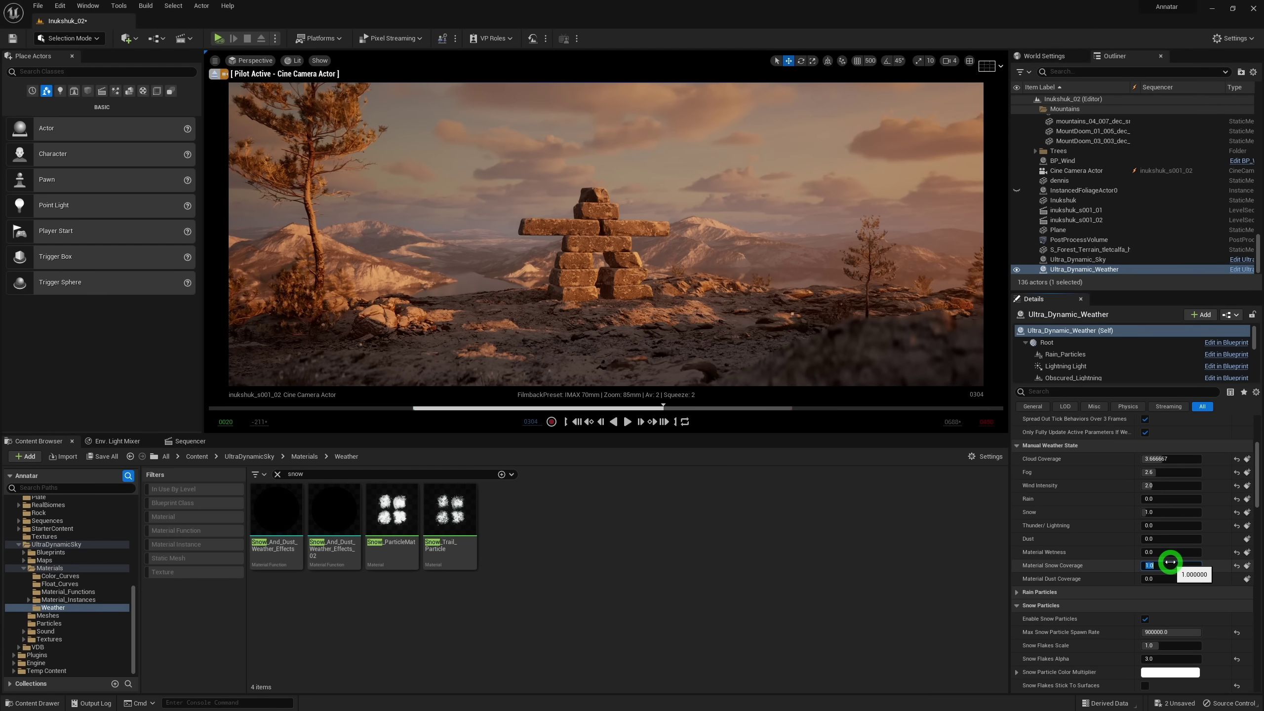
{"action": "type", "text": "0"}
{"action": "key", "text": "Return"}
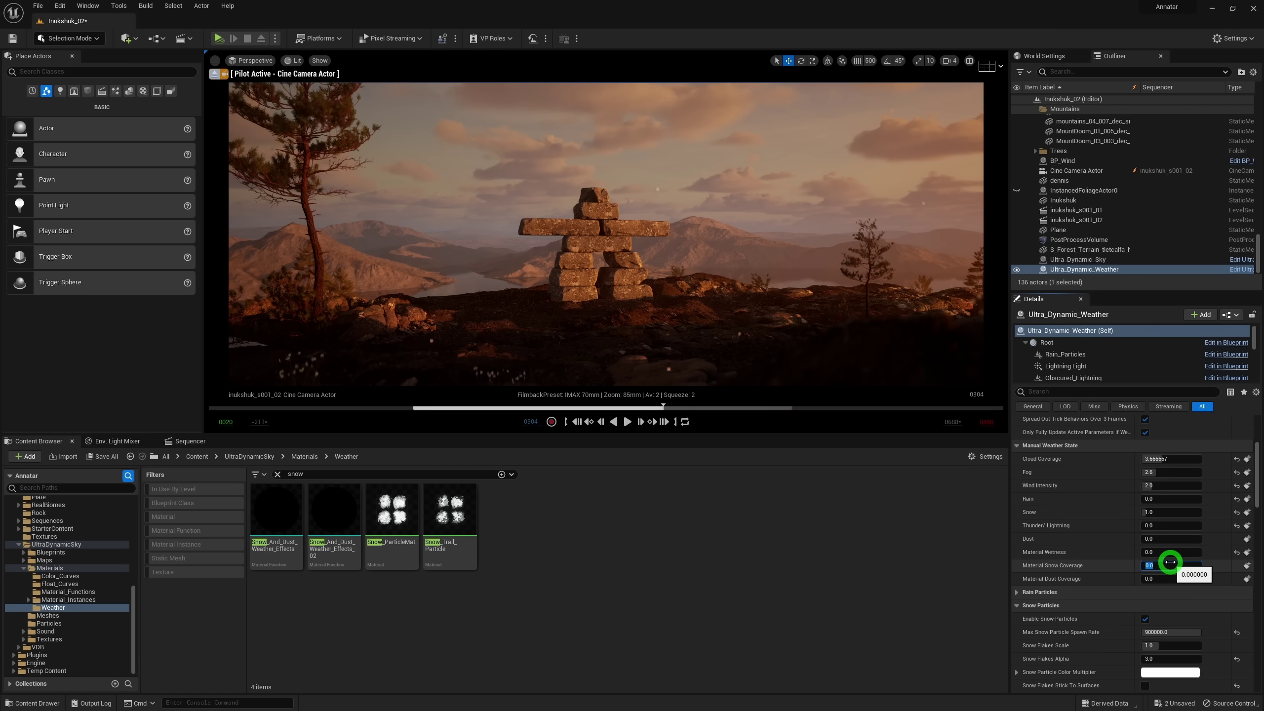
{"action": "type", "text": "0.5"}
{"action": "key", "text": "Return"}
{"action": "type", "text": "1"}
{"action": "key", "text": "Return"}
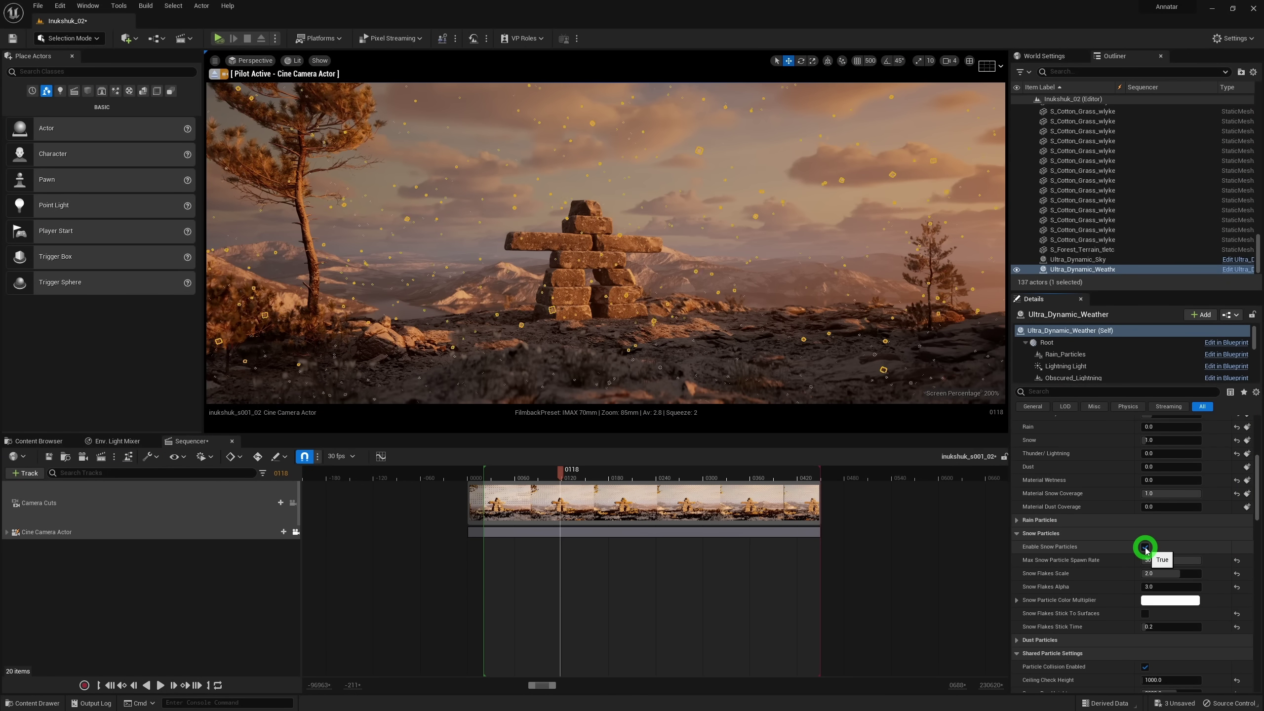
- Untick Enable Snow Particles on the Ultra_Dynamic_Weather actor
{"action": "left_click", "coordinate": [1145, 548]}
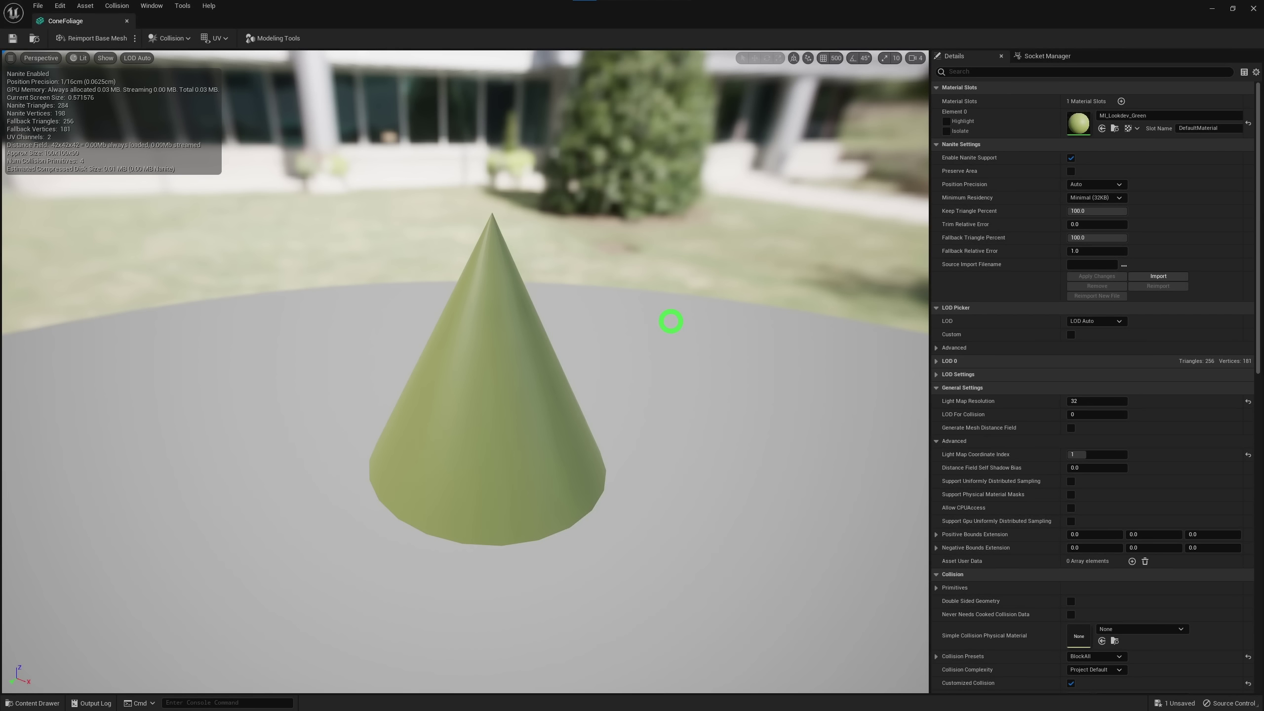
- Add ConeFoliage as a foliage type and paint cone trees along the peak's left ridge
{"action": "left_click_drag", "start_coordinate": [281, 573], "coordinate": [314, 503]}
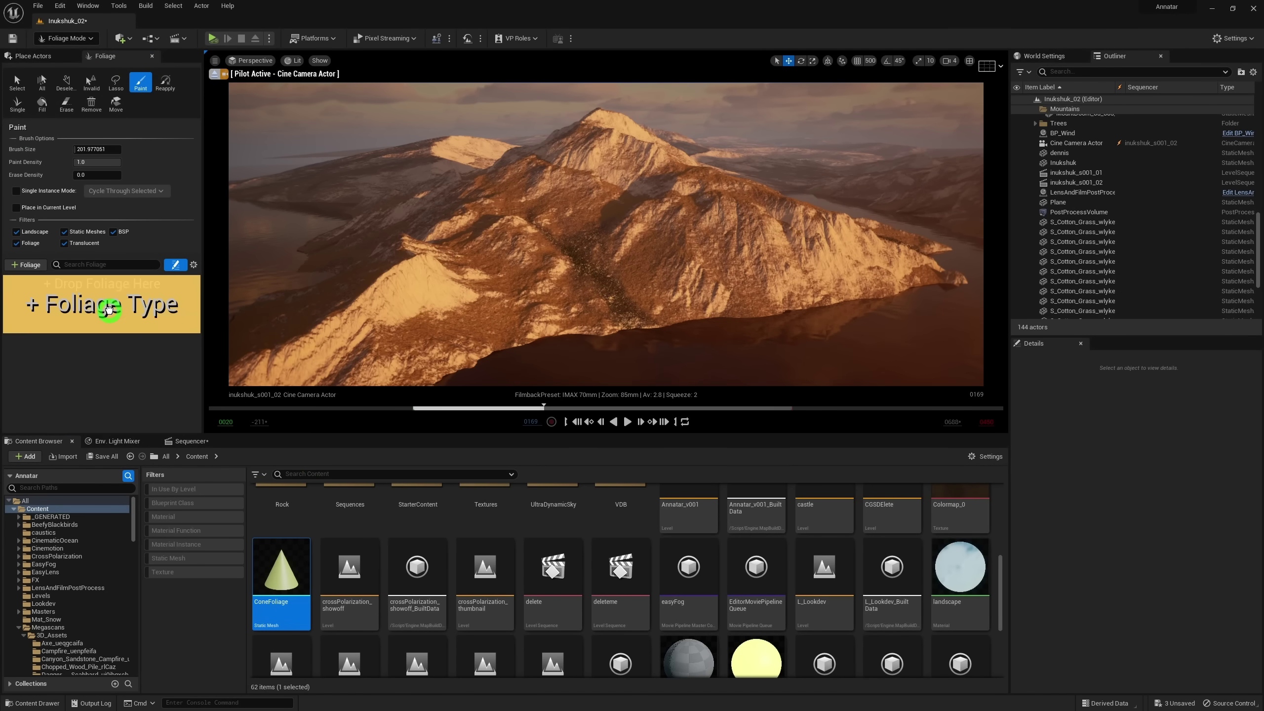
{"action": "left_click_drag", "start_coordinate": [108, 309], "coordinate": [107, 309]}
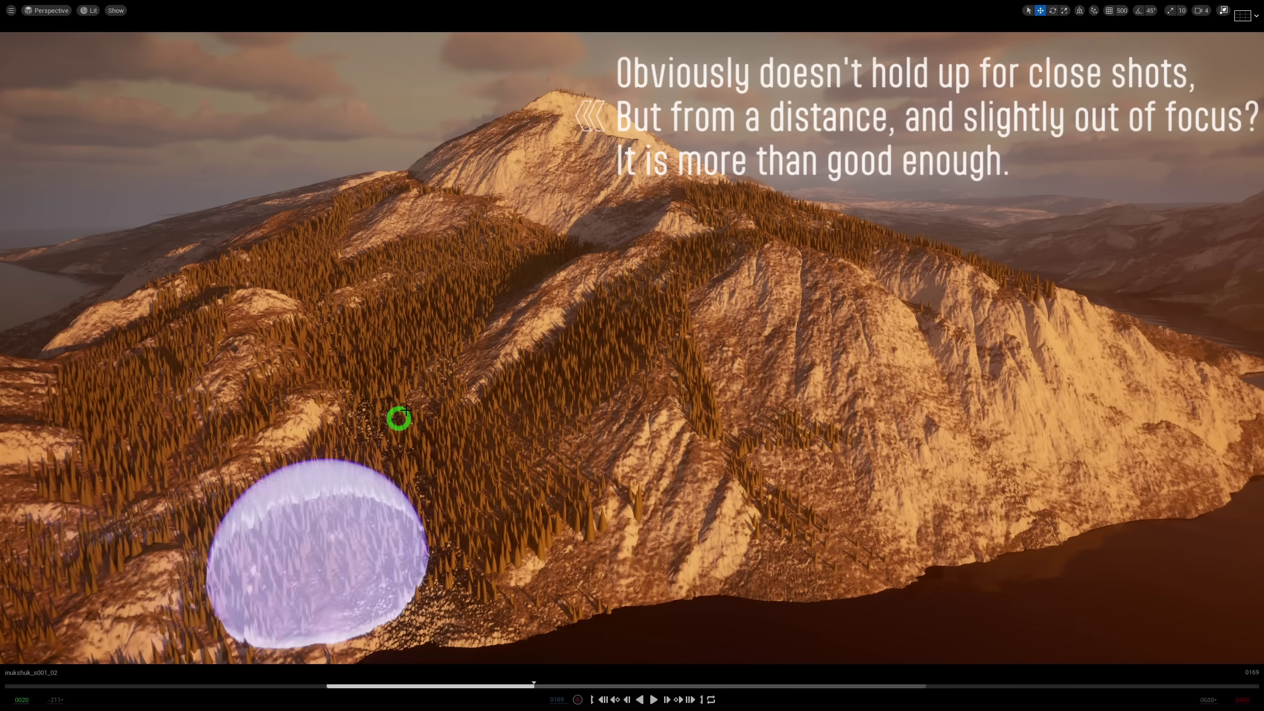
{"action": "mouse_move", "coordinate": [398, 418]}
{"action": "left_mouse_down"}
{"action": "mouse_move", "coordinate": [513, 166]}
{"action": "mouse_move", "coordinate": [491, 144]}
{"action": "left_mouse_up"}
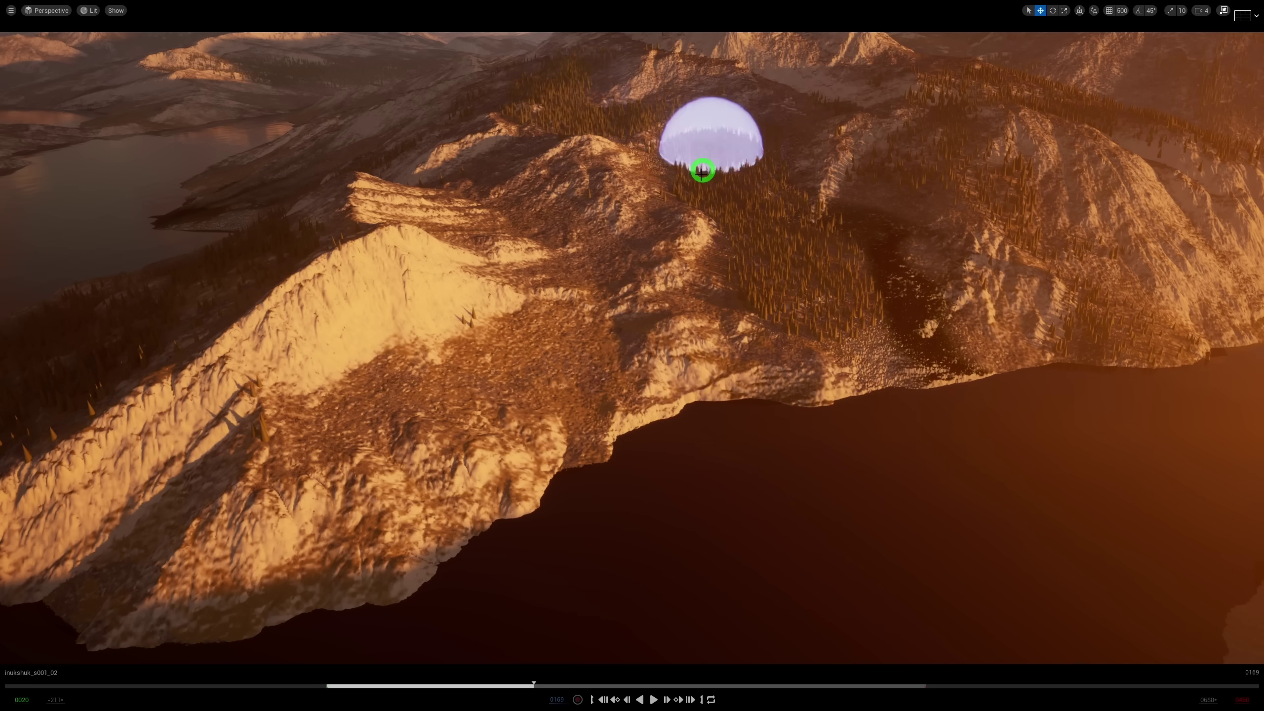
{"action": "mouse_move", "coordinate": [816, 283]}
{"action": "right_mouse_down"}
{"action": "mouse_move", "coordinate": [945, 280]}
{"action": "mouse_move", "coordinate": [850, 244]}
{"action": "mouse_move", "coordinate": [720, 375]}
{"action": "right_mouse_up"}
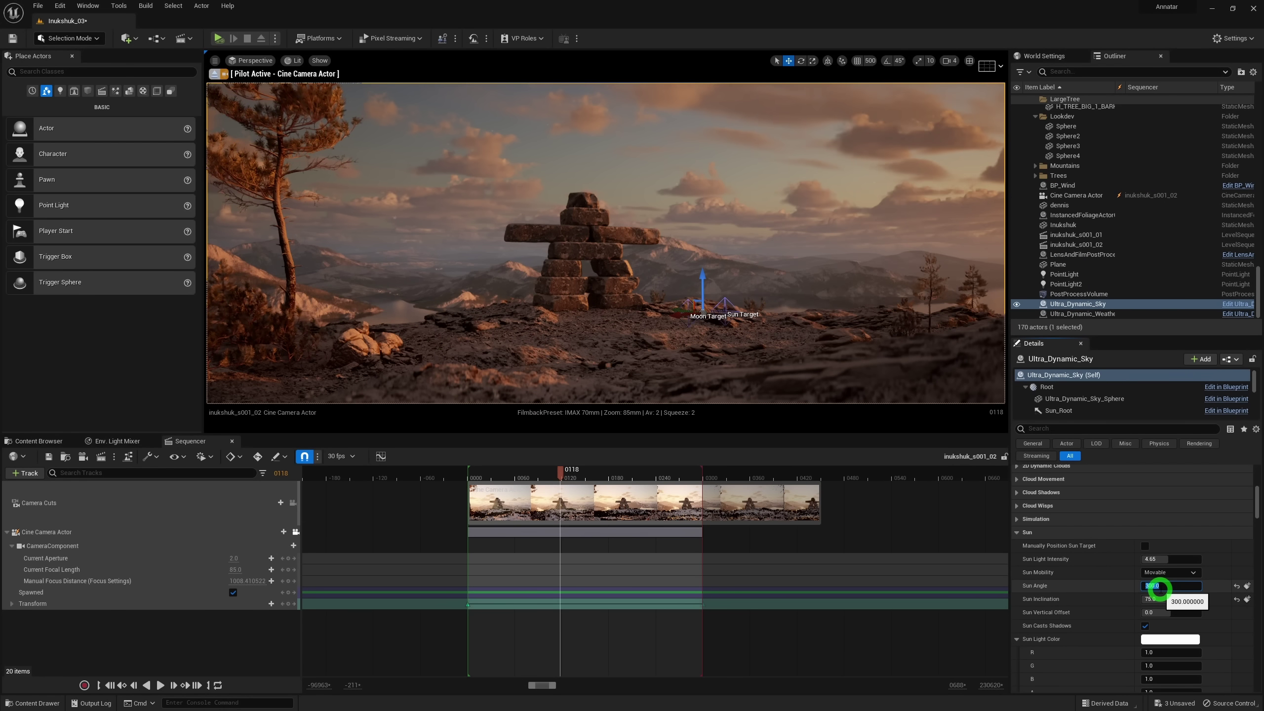
- Set the Ultra_Dynamic_Sky Sun Angle to 100, then change it to 200
{"action": "type", "text": "100"}
{"action": "key", "text": "Return"}
{"action": "type", "text": "200"}
{"action": "key", "text": "Return"}
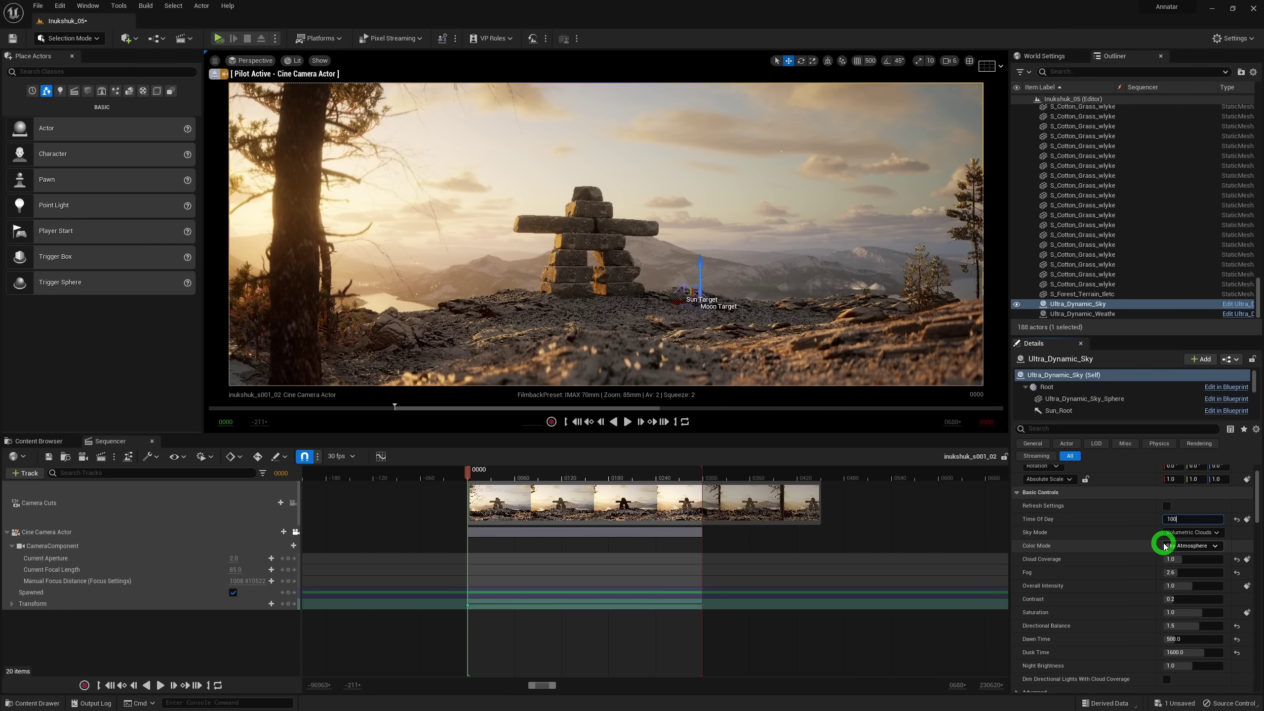
- Set Time Of Day to 100 and switch Sky Mode to Volumetric Aurora
{"action": "key", "text": "Return"}
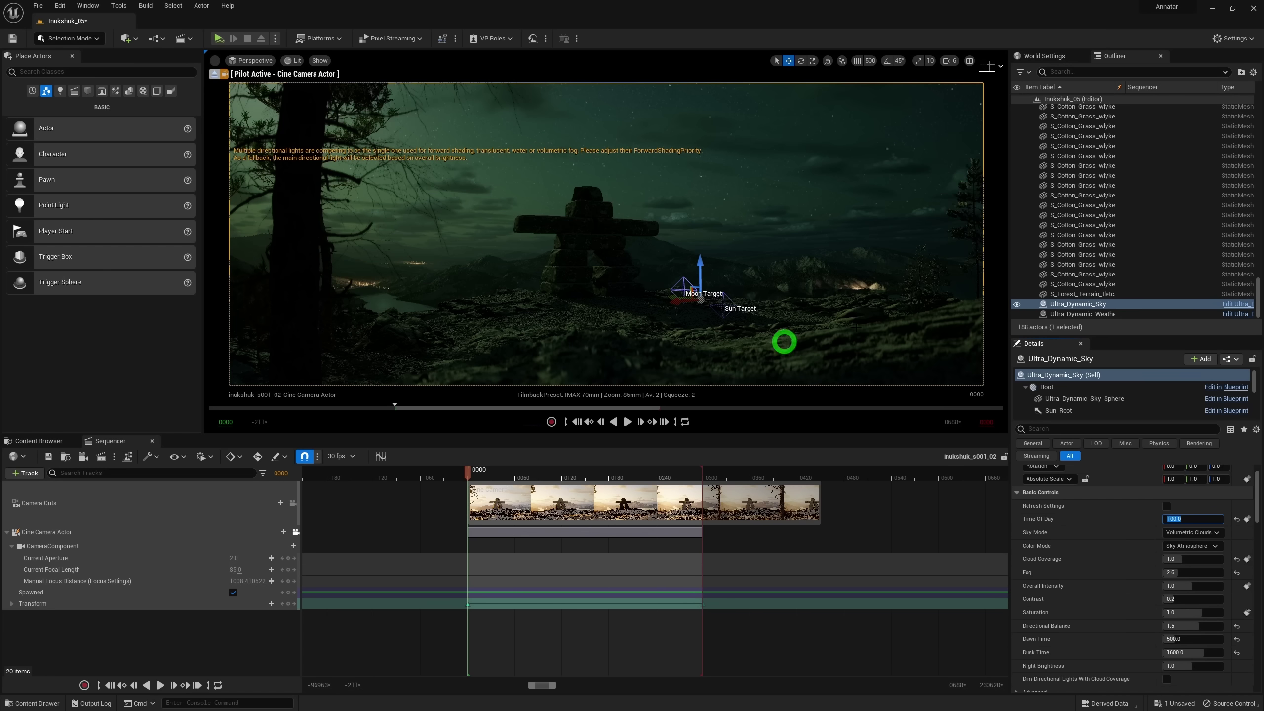
{"action": "left_click", "coordinate": [1209, 533]}
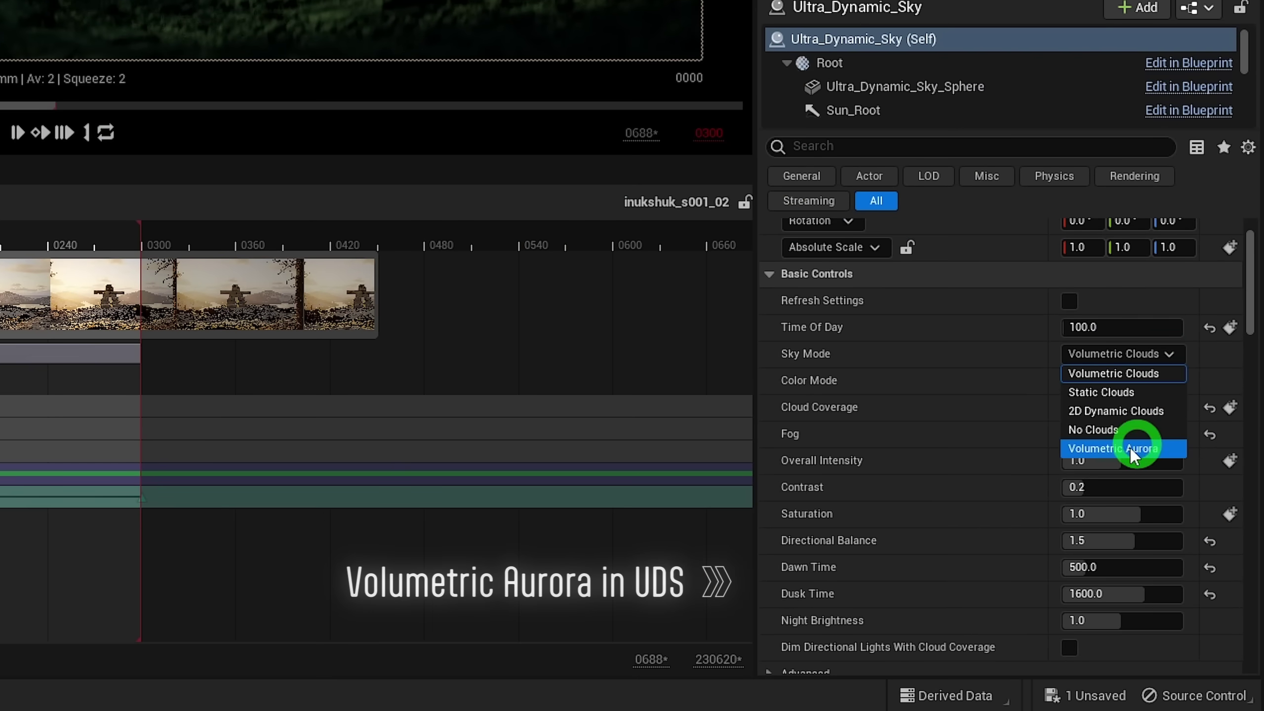
{"action": "left_click", "coordinate": [1126, 450]}
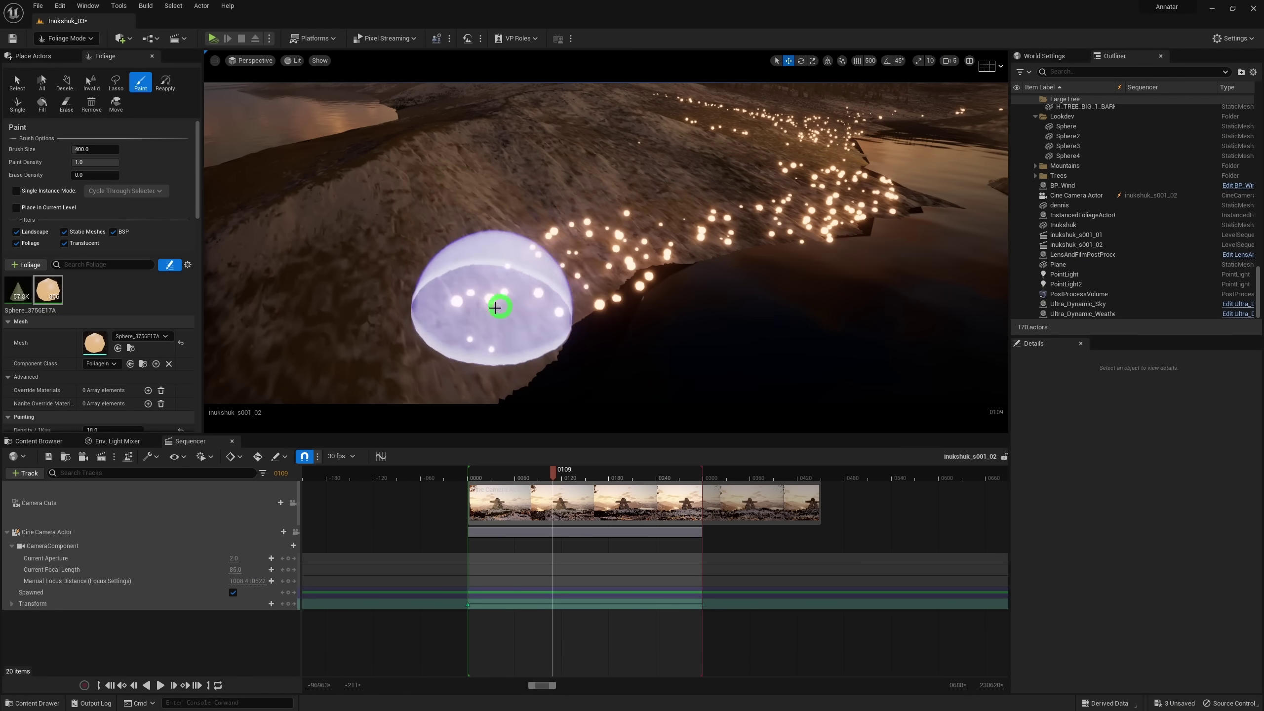
- Paint more glowing sphere lights along the shoreline and swing the view toward the lake
{"action": "mouse_move", "coordinate": [487, 312]}
{"action": "left_mouse_down"}
{"action": "mouse_move", "coordinate": [369, 347]}
{"action": "mouse_move", "coordinate": [513, 270]}
{"action": "mouse_move", "coordinate": [557, 267]}
{"action": "left_mouse_up"}
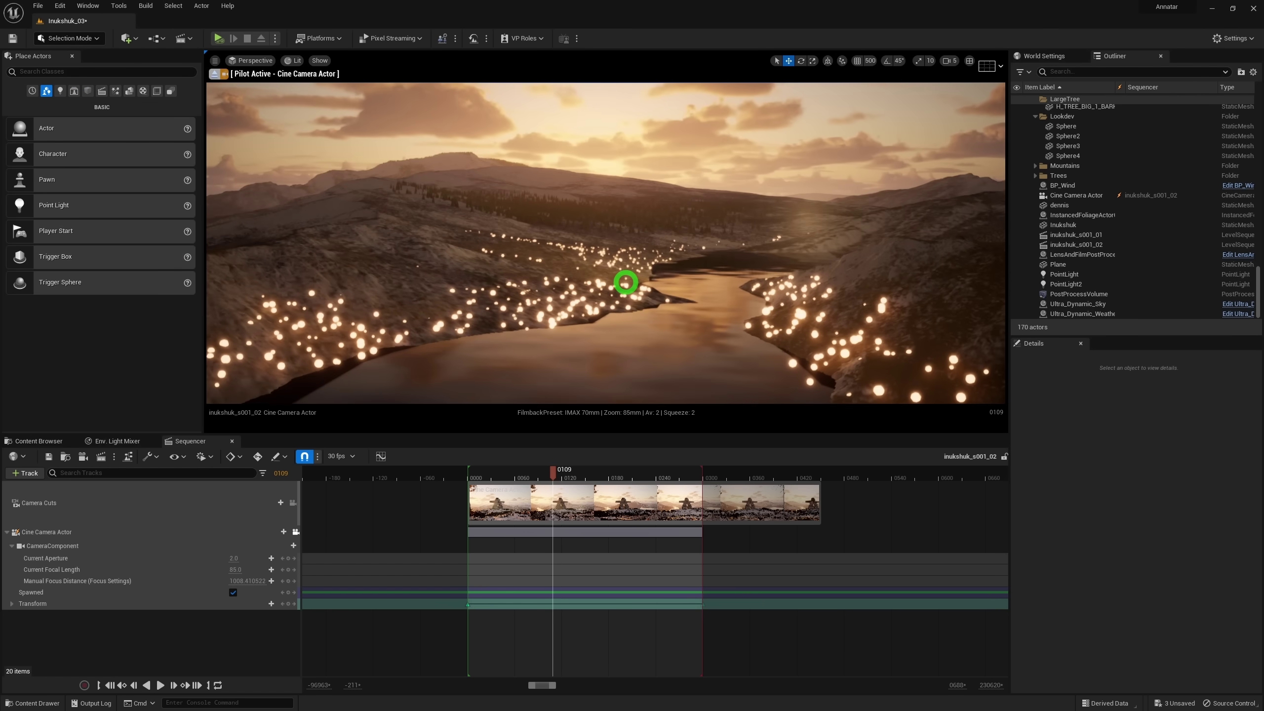
{"action": "right_click_drag", "start_coordinate": [626, 282], "coordinate": [626, 283]}
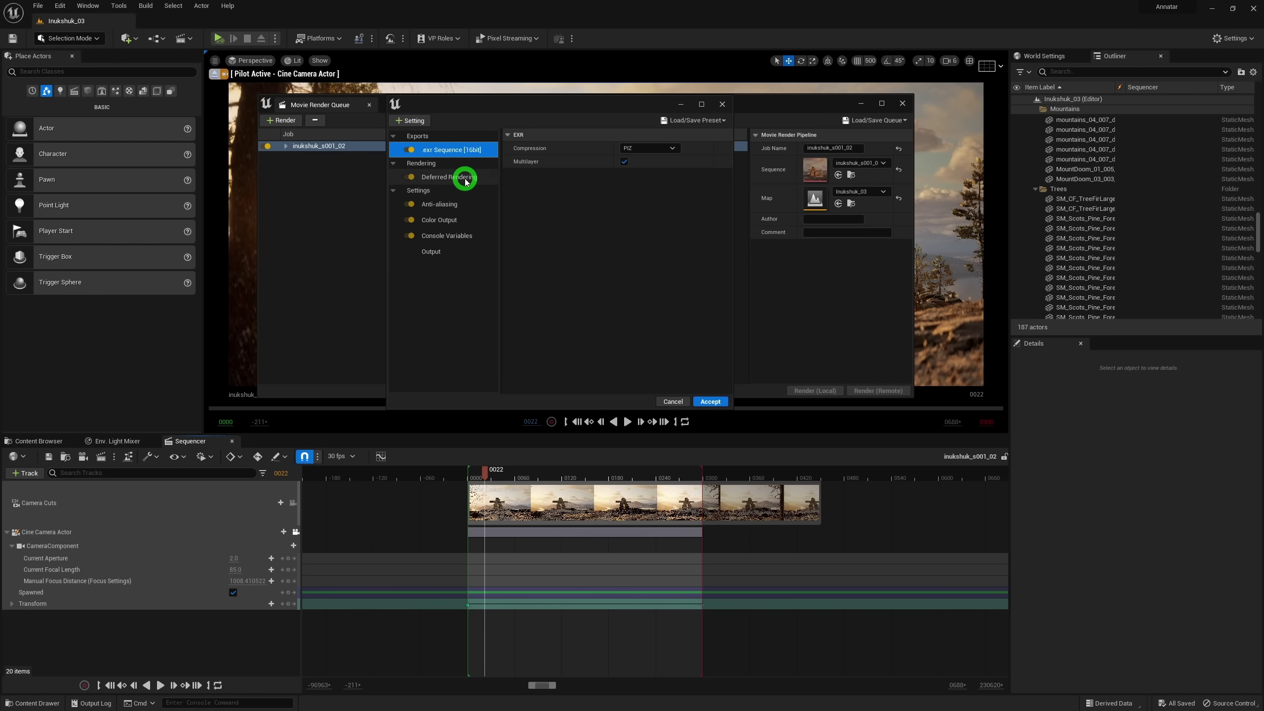
- Review the render job's Deferred Rendering and Anti-aliasing settings pages
{"action": "left_click", "coordinate": [465, 179]}
{"action": "left_click", "coordinate": [465, 205]}
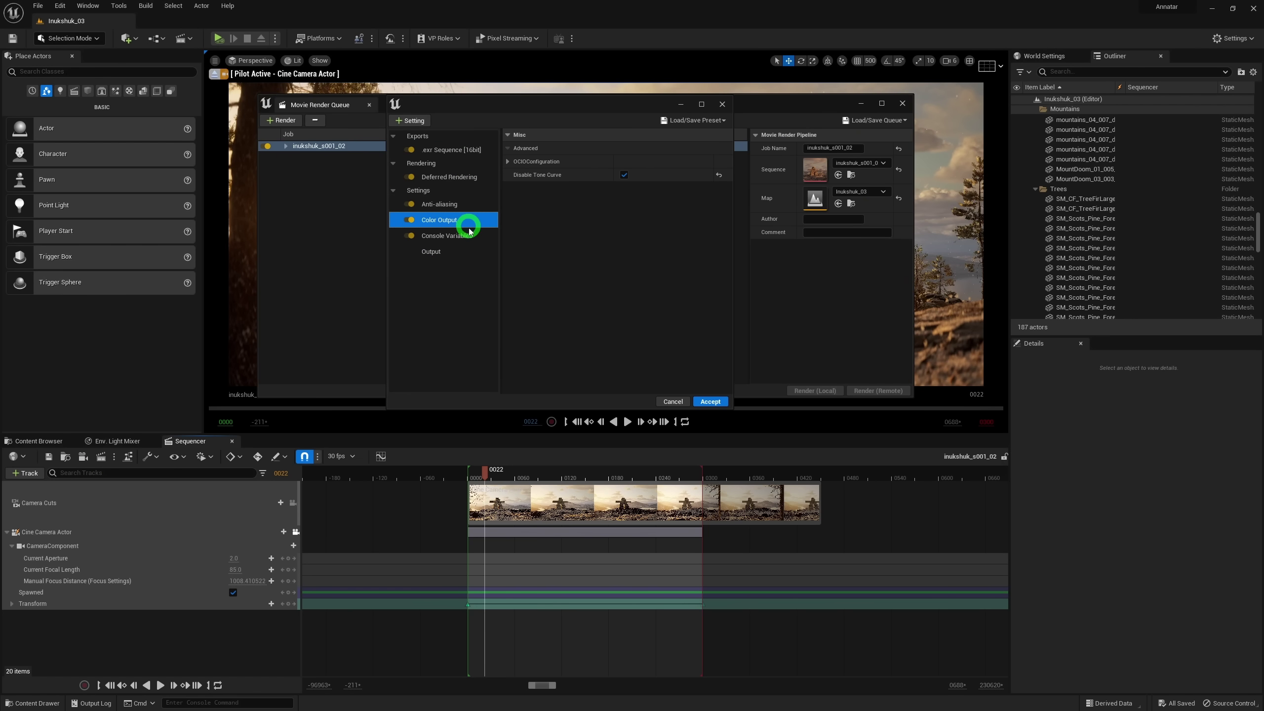